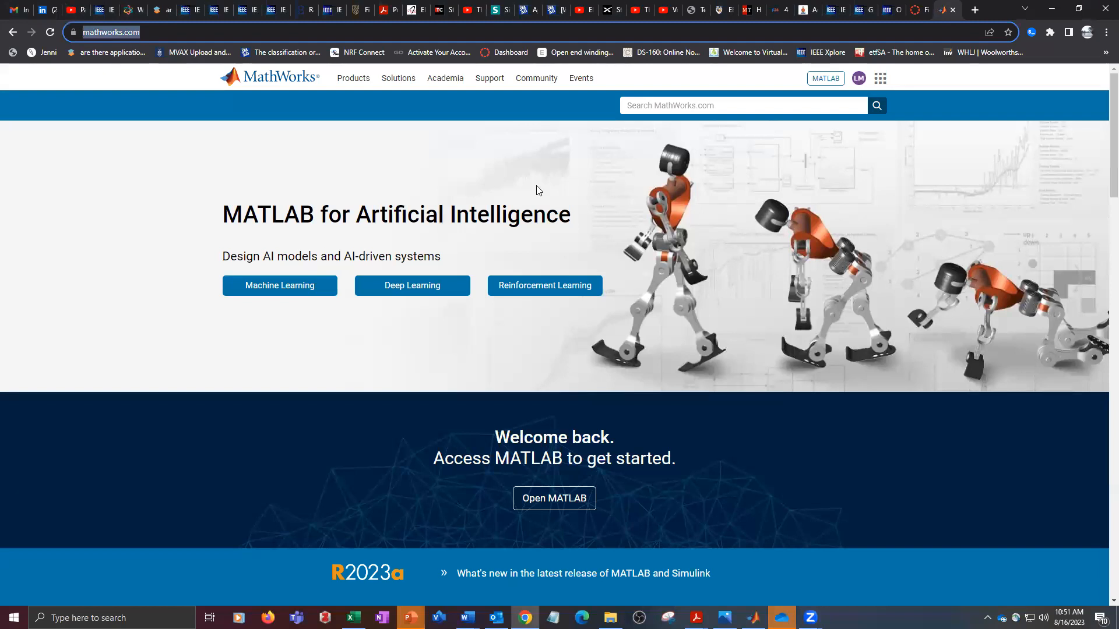
left_click(860, 79)
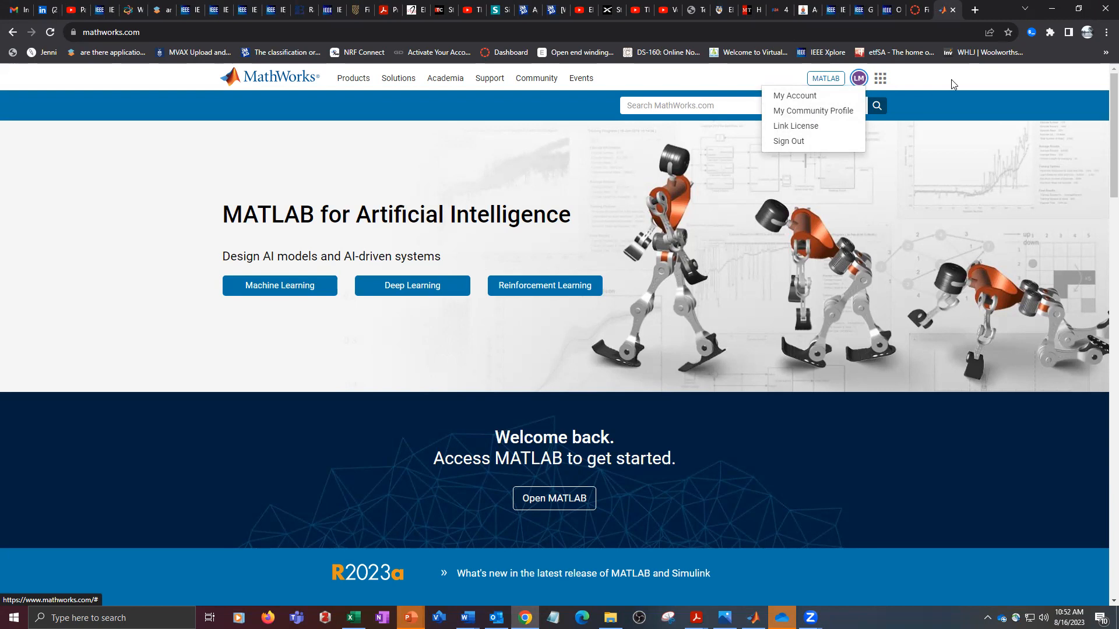
left_click(989, 84)
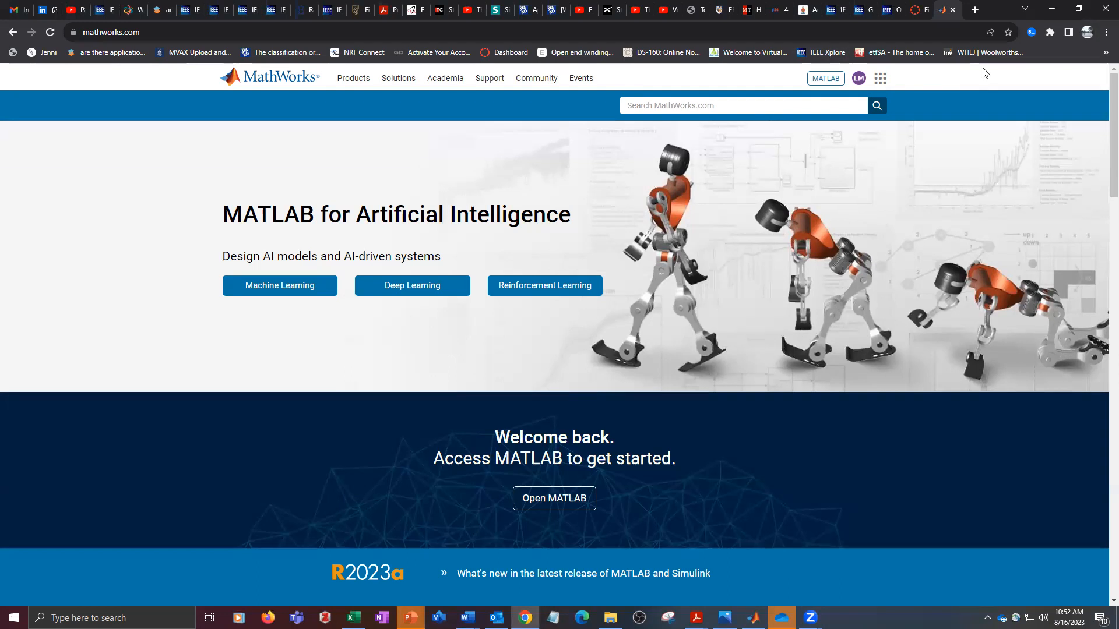
- Open the MATLAB installation downloads page on the MathWorks site and dismiss the web site selection prompt
left_click(828, 82)
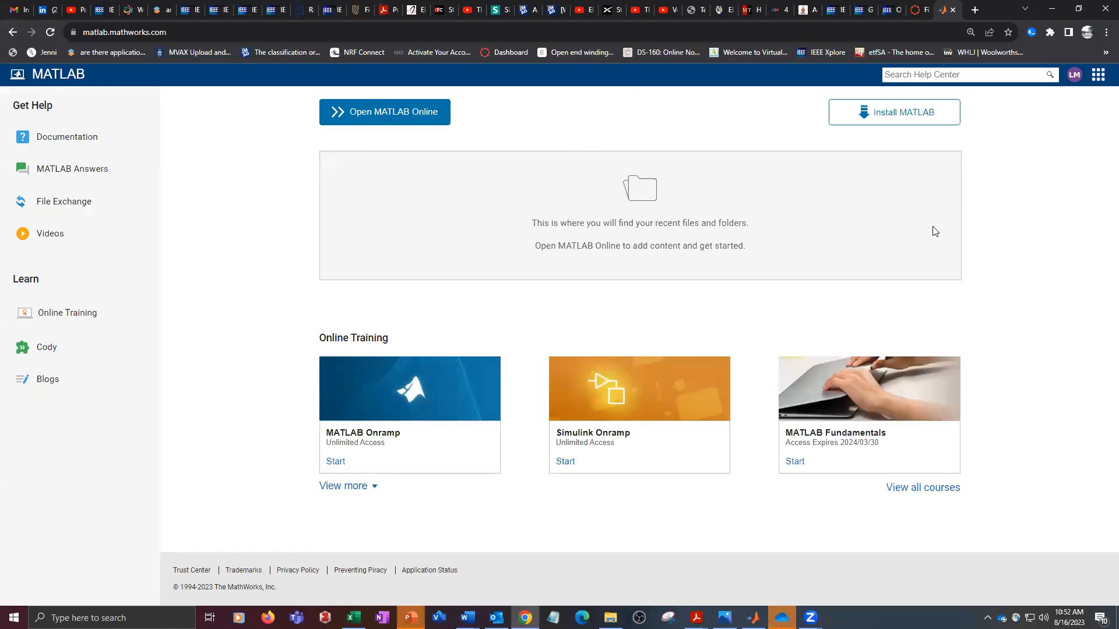
left_click(897, 117)
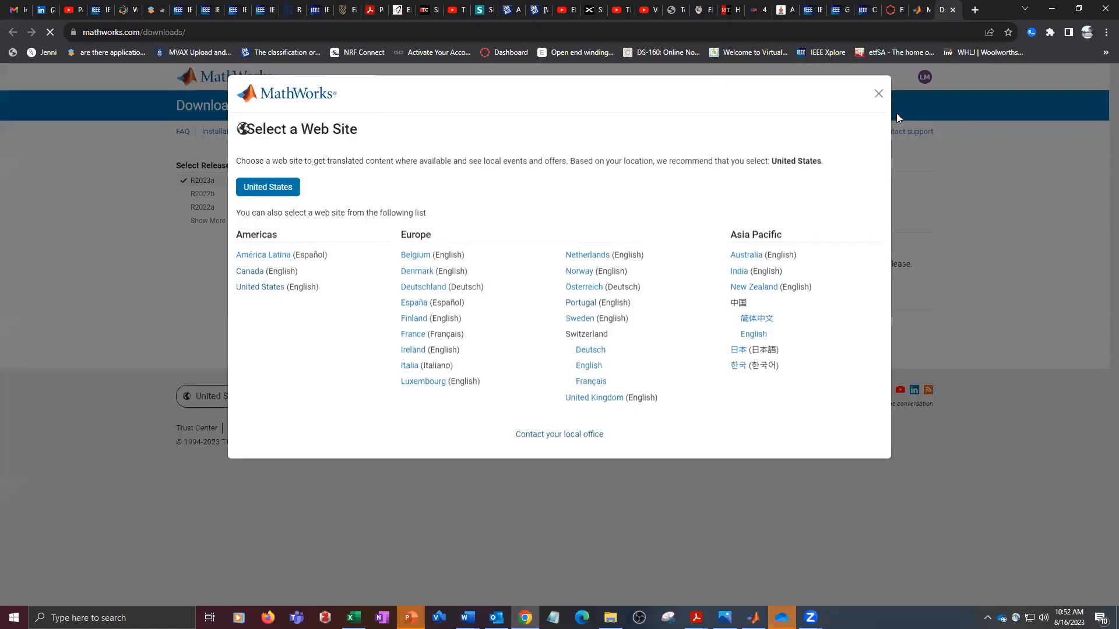
left_click(879, 97)
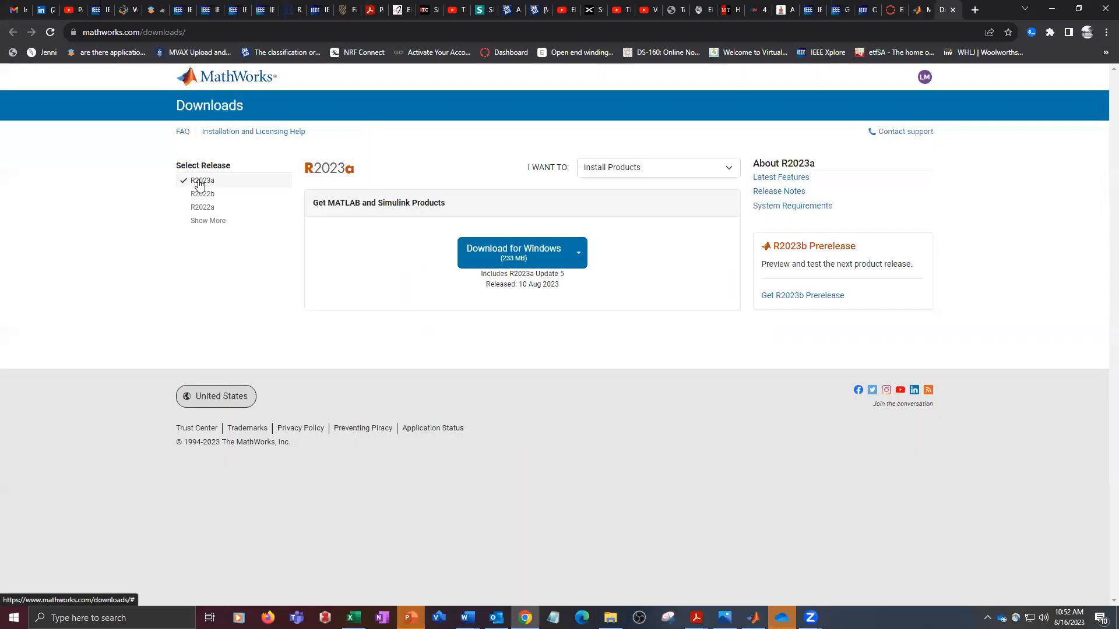
- Expand the full list of releases and select R2014a, dismissing the web site selection prompt
left_click(213, 226)
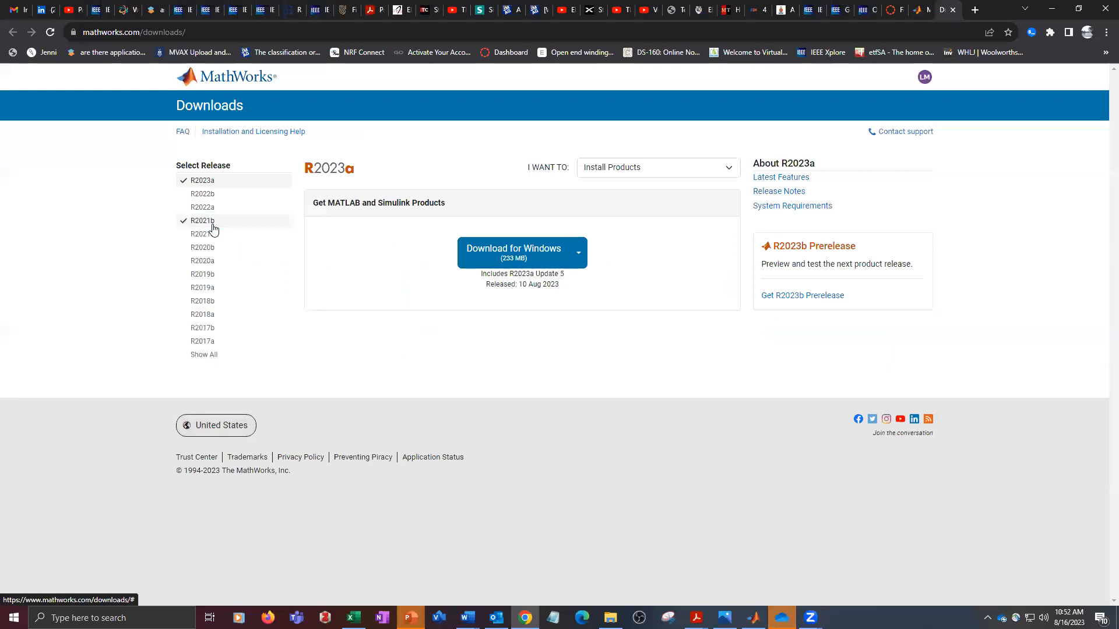
left_click(210, 355)
scroll(247, 373, "down", 1)
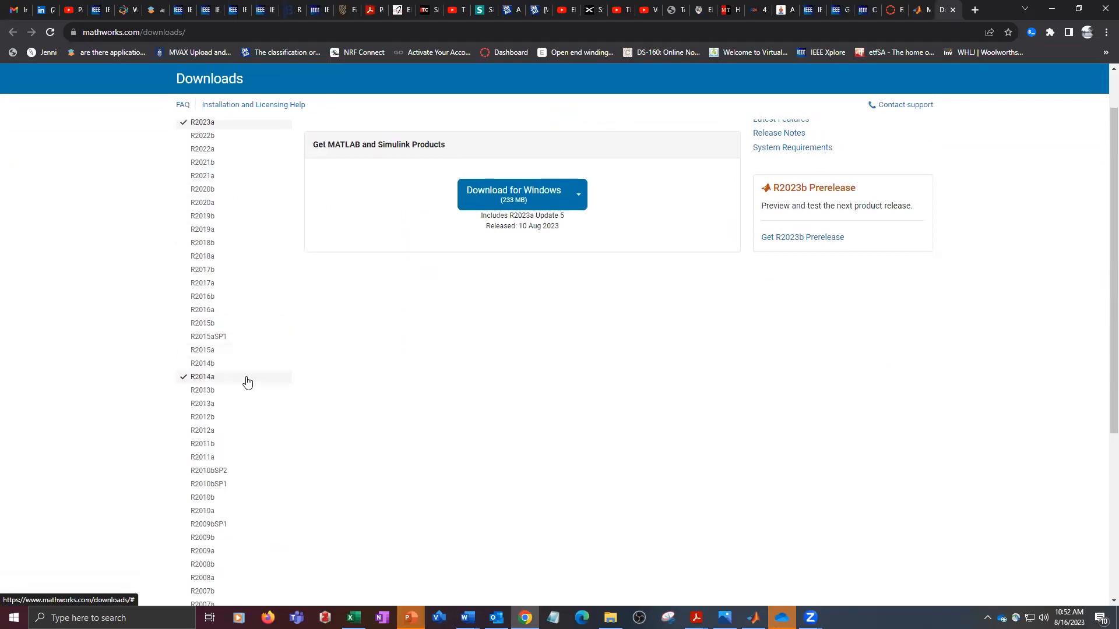
left_click(213, 382)
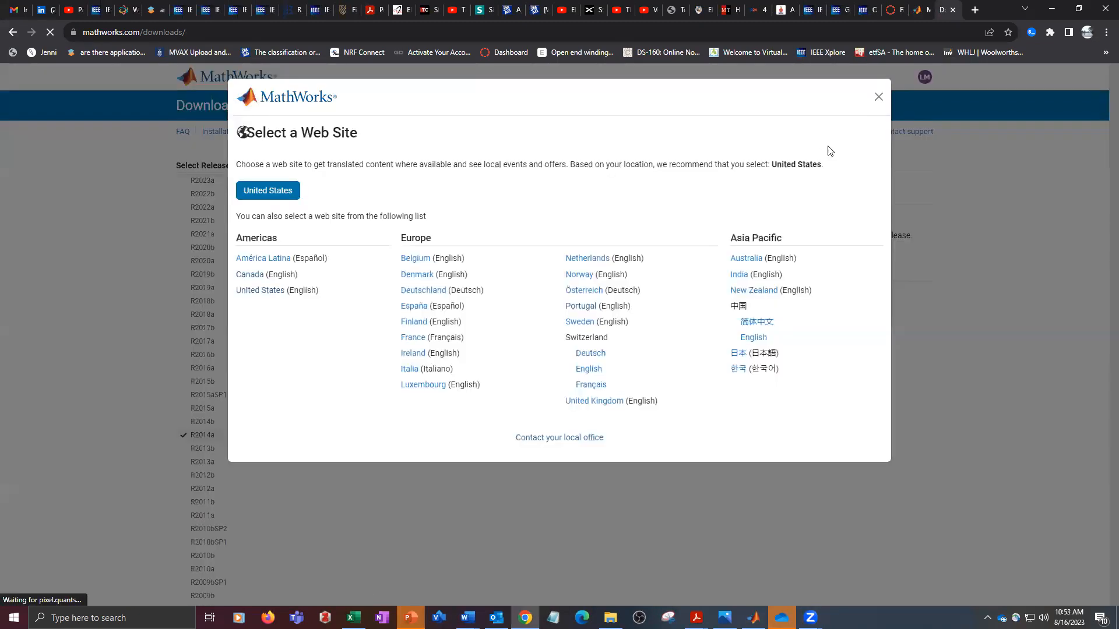
left_click(878, 96)
scroll(597, 335, "down", 4)
scroll(599, 325, "up", 1)
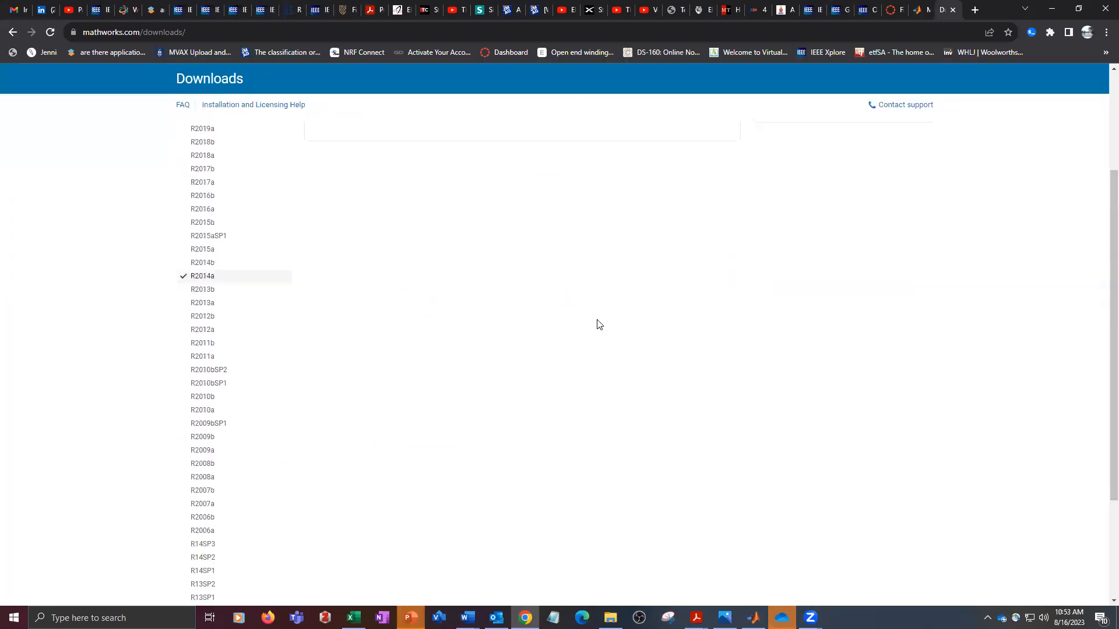
scroll(600, 324, "up", 3)
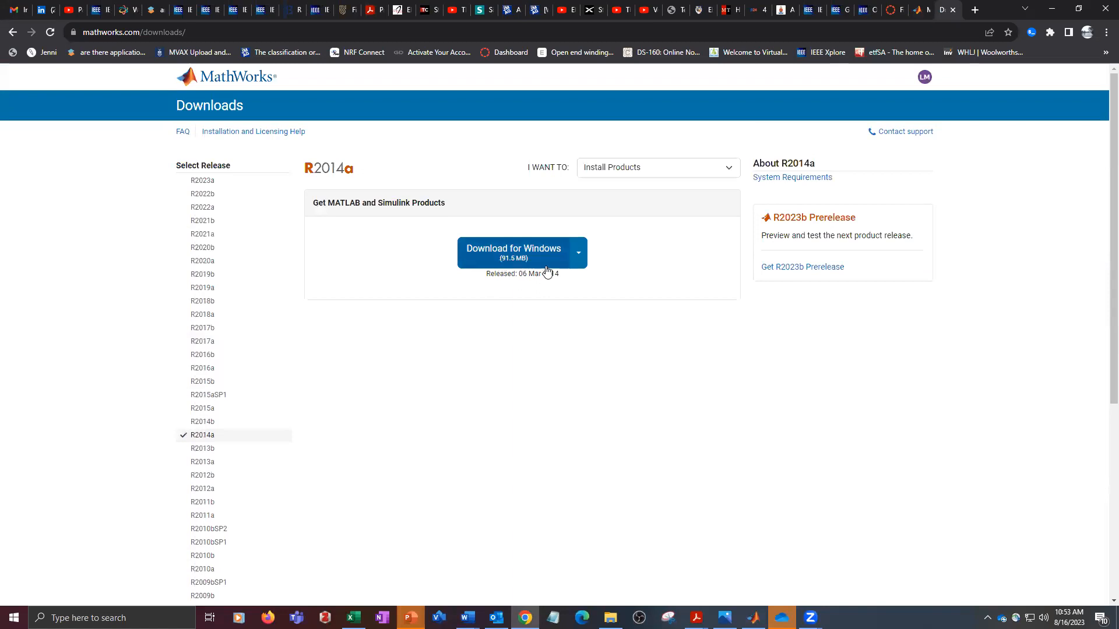
- Download the R2014a installer for Windows (32-bit)
left_click(579, 254)
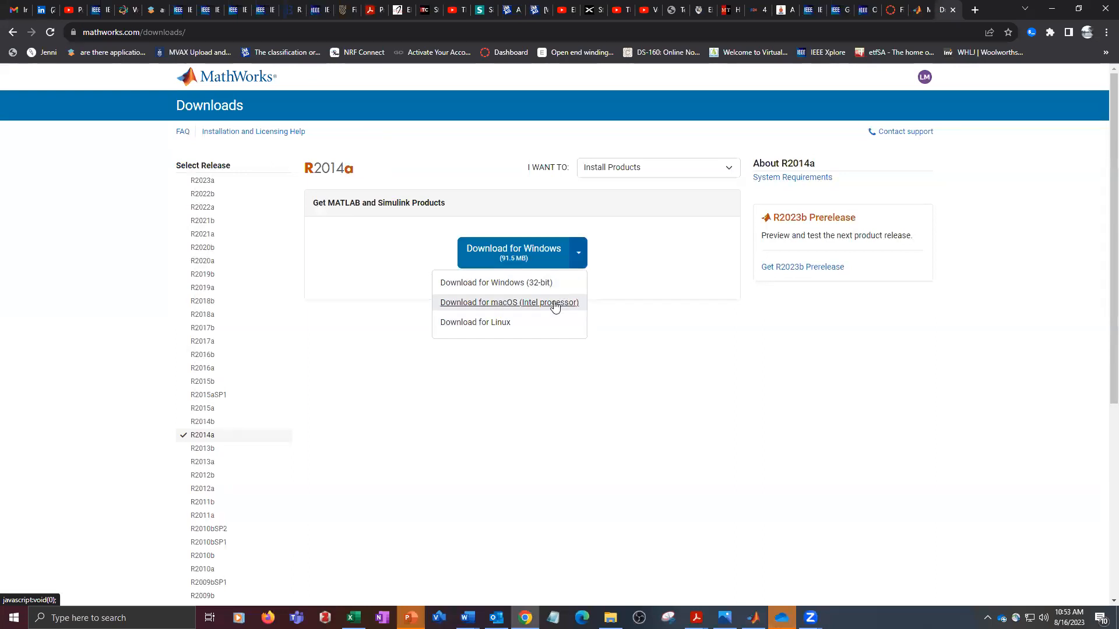
left_click(519, 283)
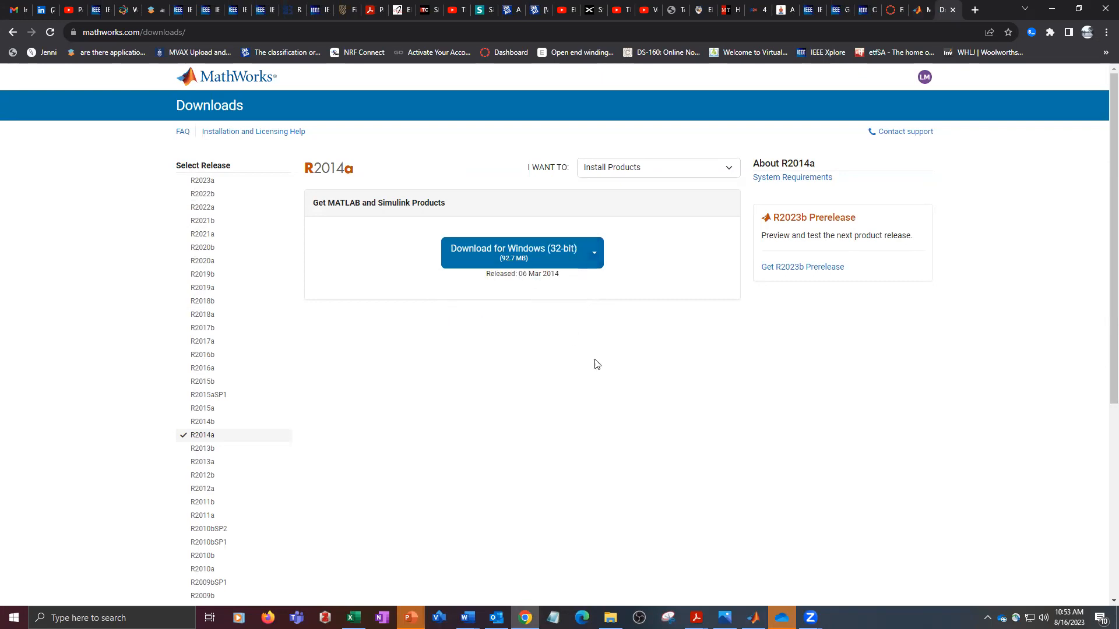
left_click(520, 254)
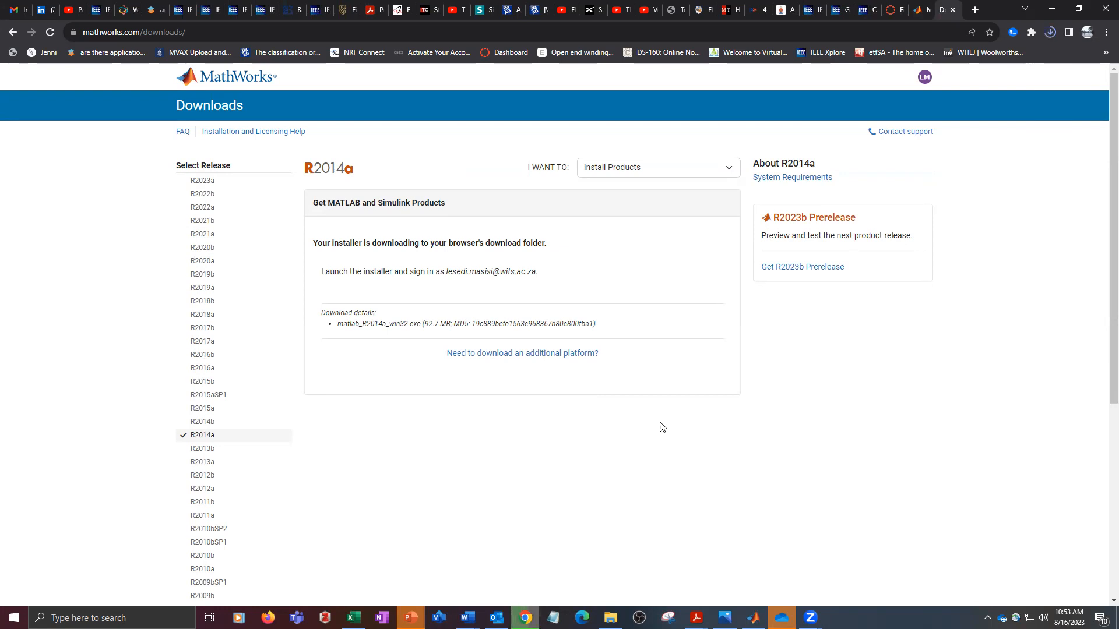
- Show the downloaded matlab_R2014a_win32.exe in its folder and copy the file
left_click(1053, 32)
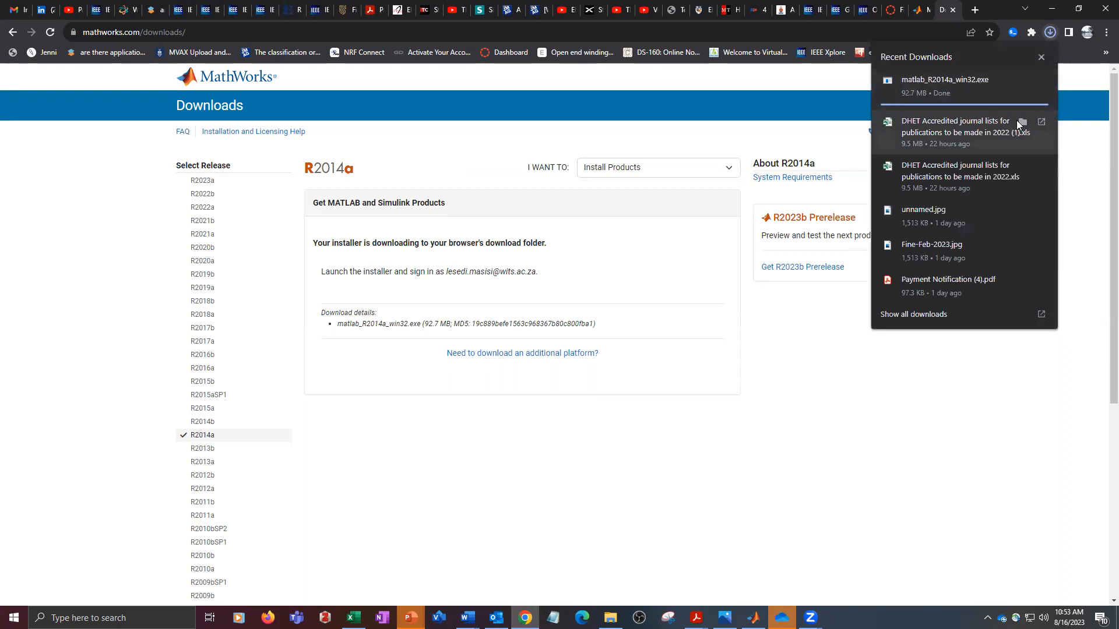
mouse_move(1044, 218)
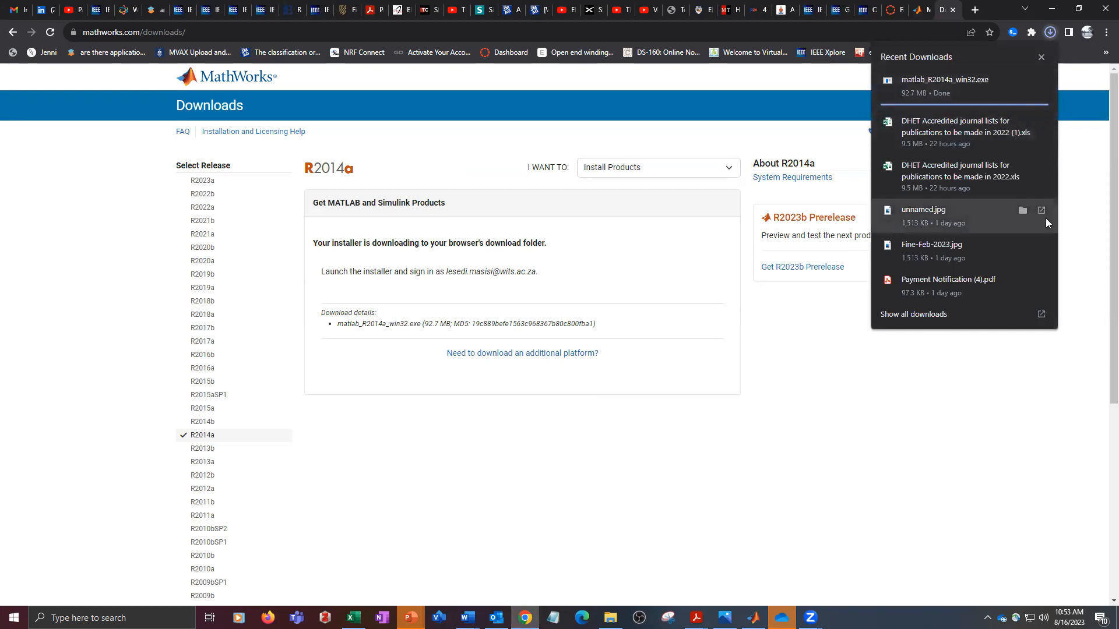
left_click(1062, 125)
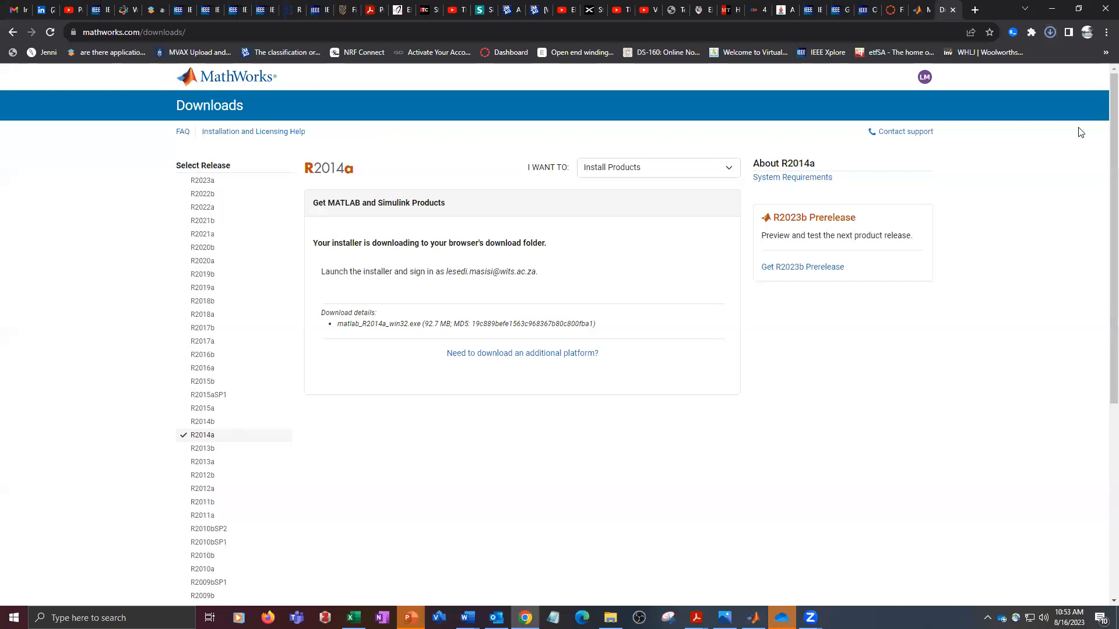
left_click(1053, 32)
left_click(1053, 35)
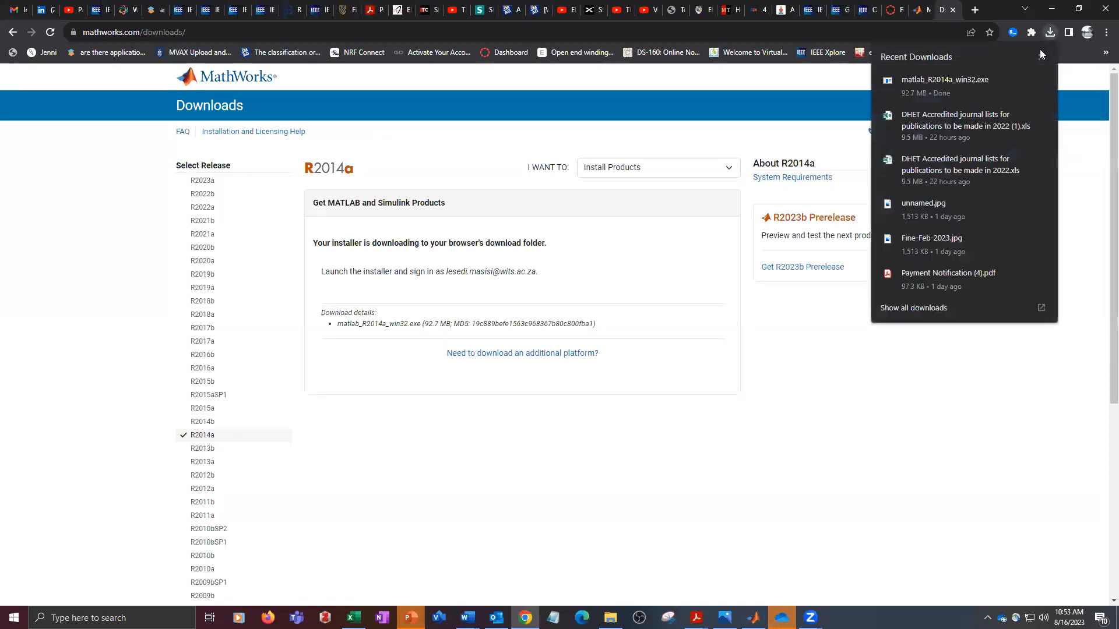
left_click(1022, 82)
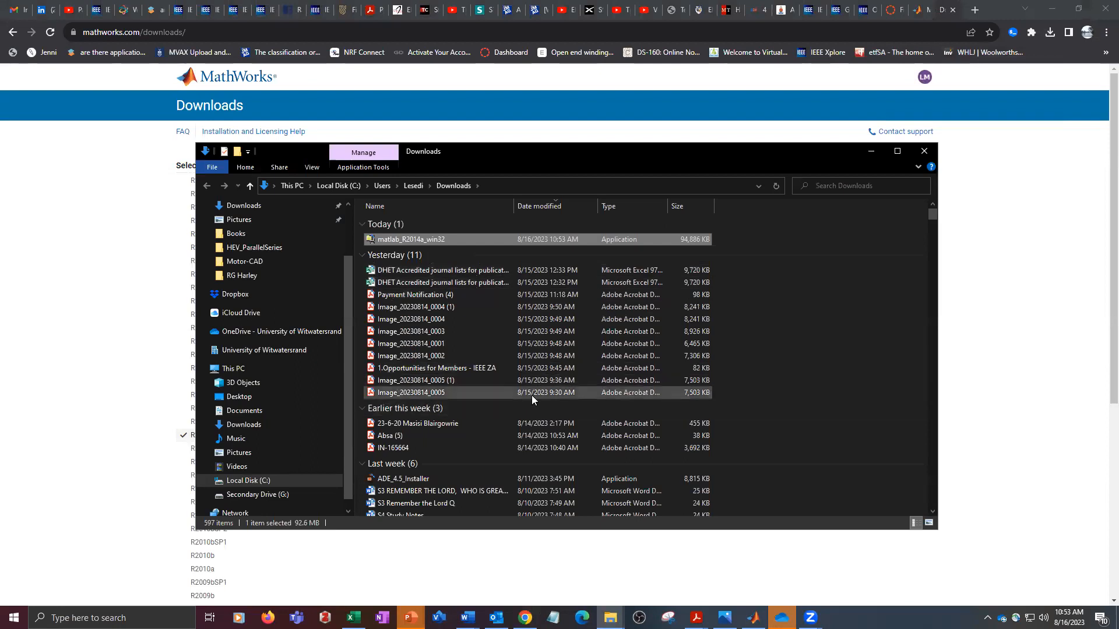
right_click(406, 238)
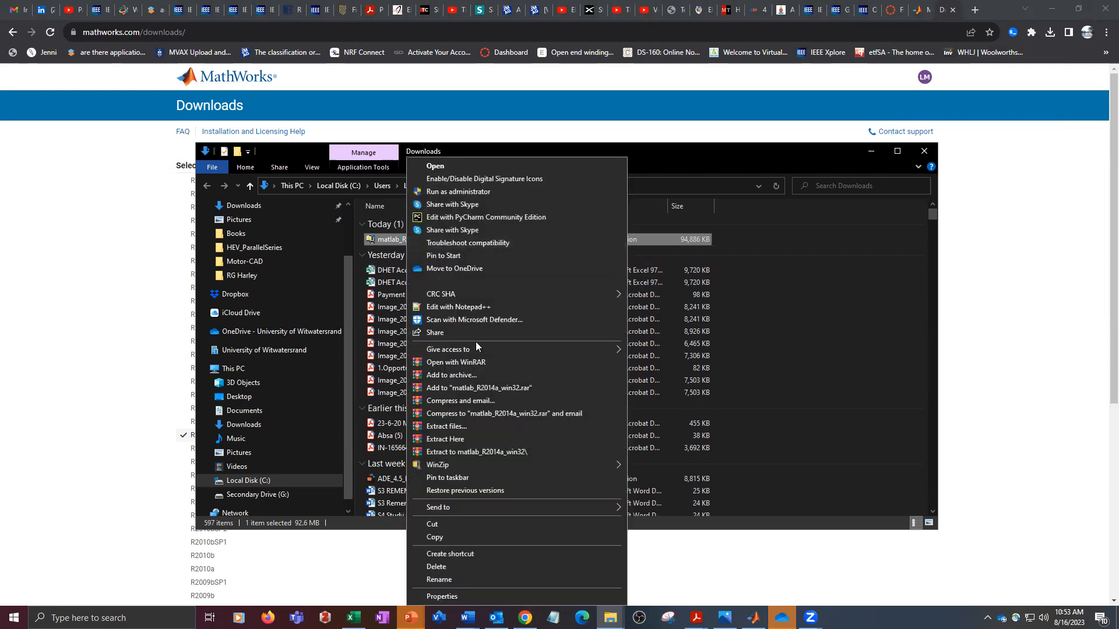
left_click(459, 539)
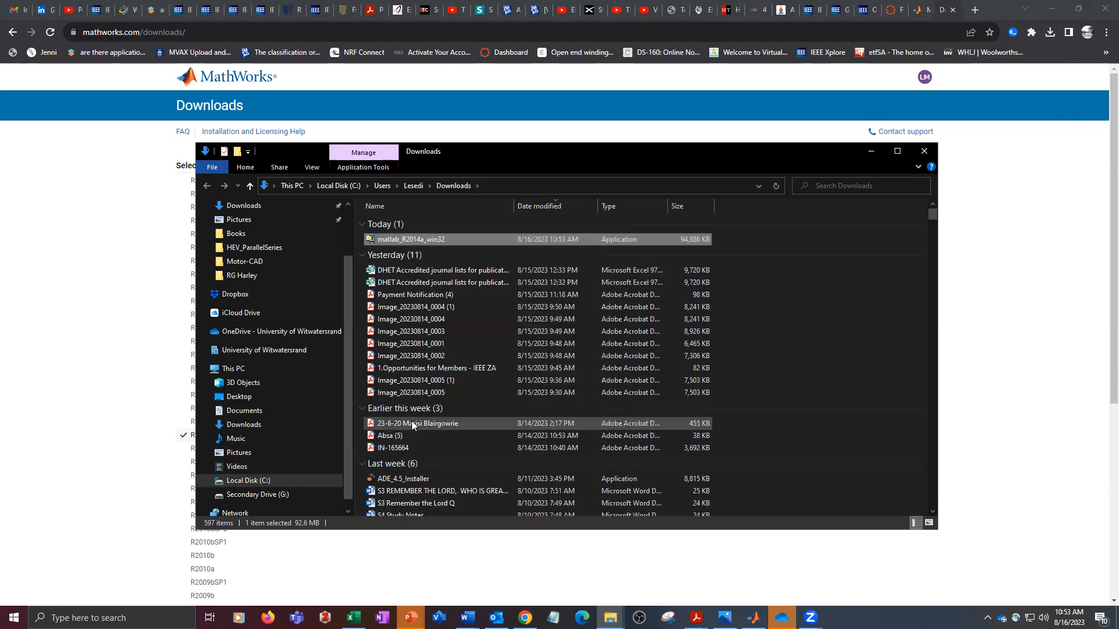
- Browse to the Documents folder under This PC and go to its list of subfolders
scroll(294, 353, "up", 2)
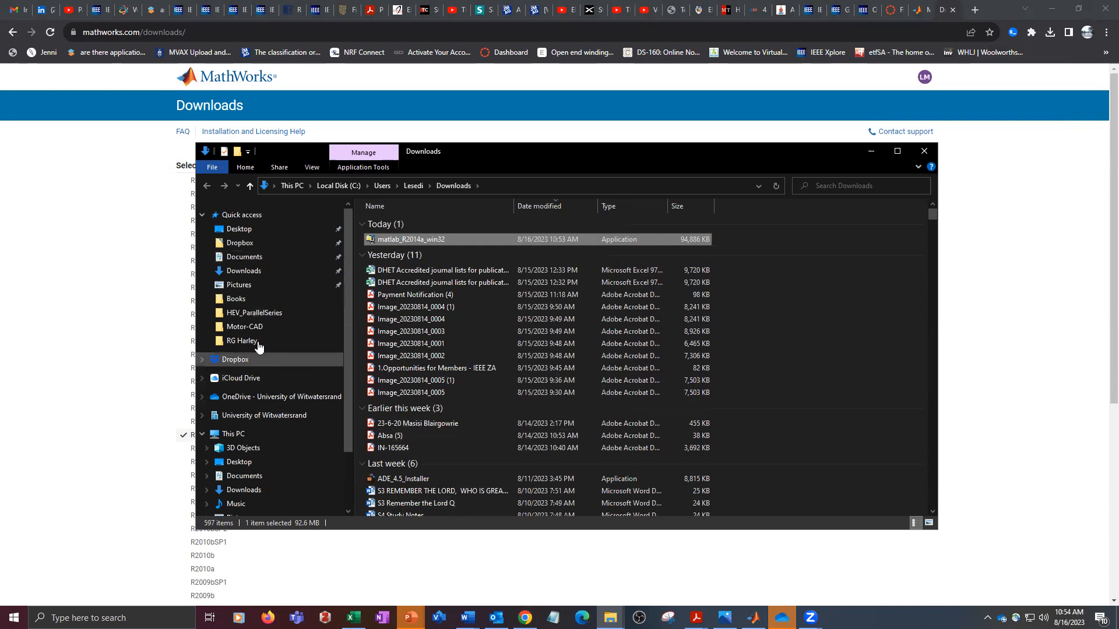
left_click(266, 234)
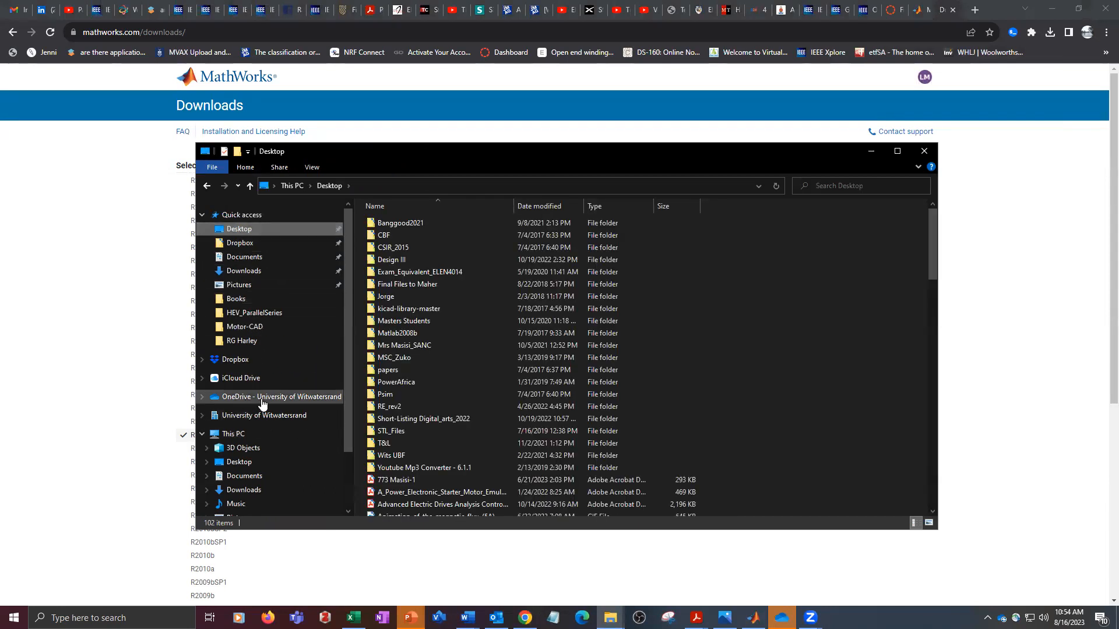
scroll(265, 408, "down", 1)
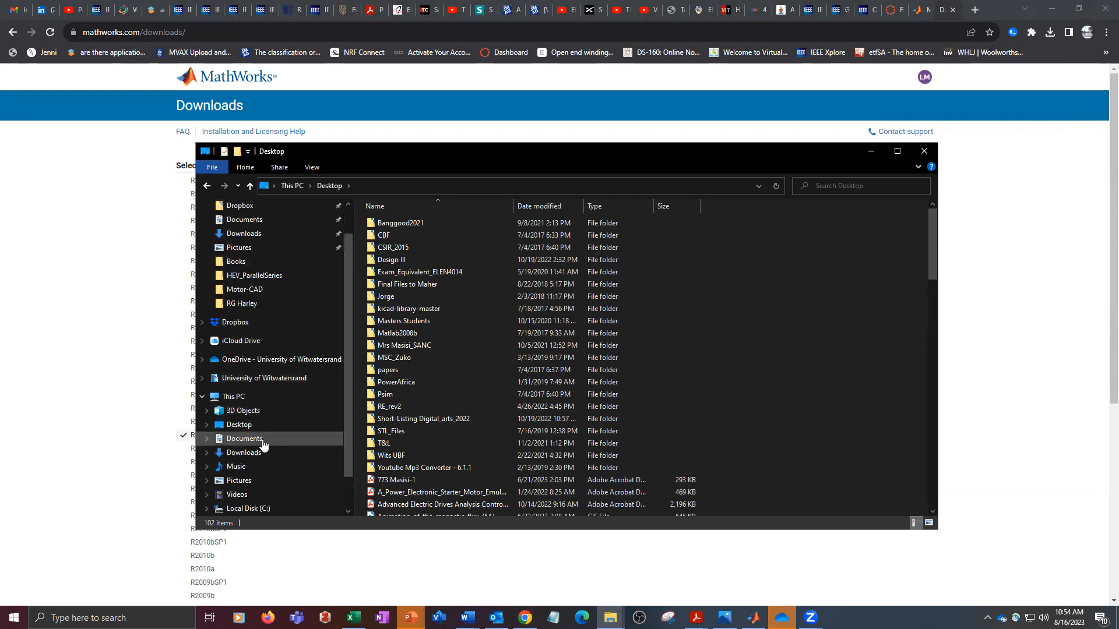
left_click(263, 439)
scroll(515, 370, "down", 20)
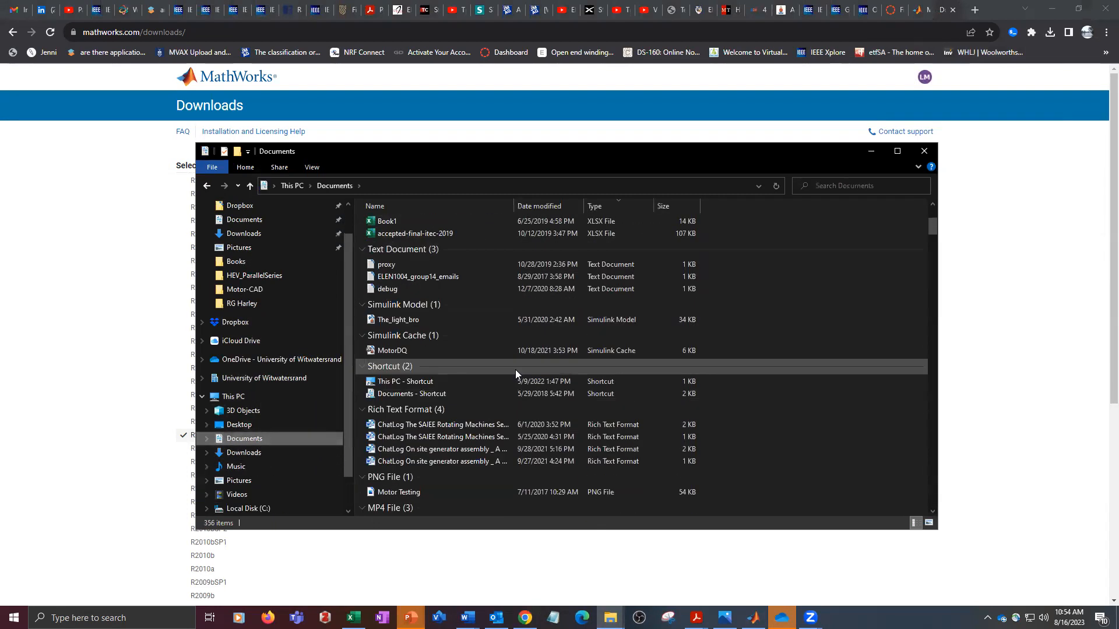
scroll(524, 370, "down", 10)
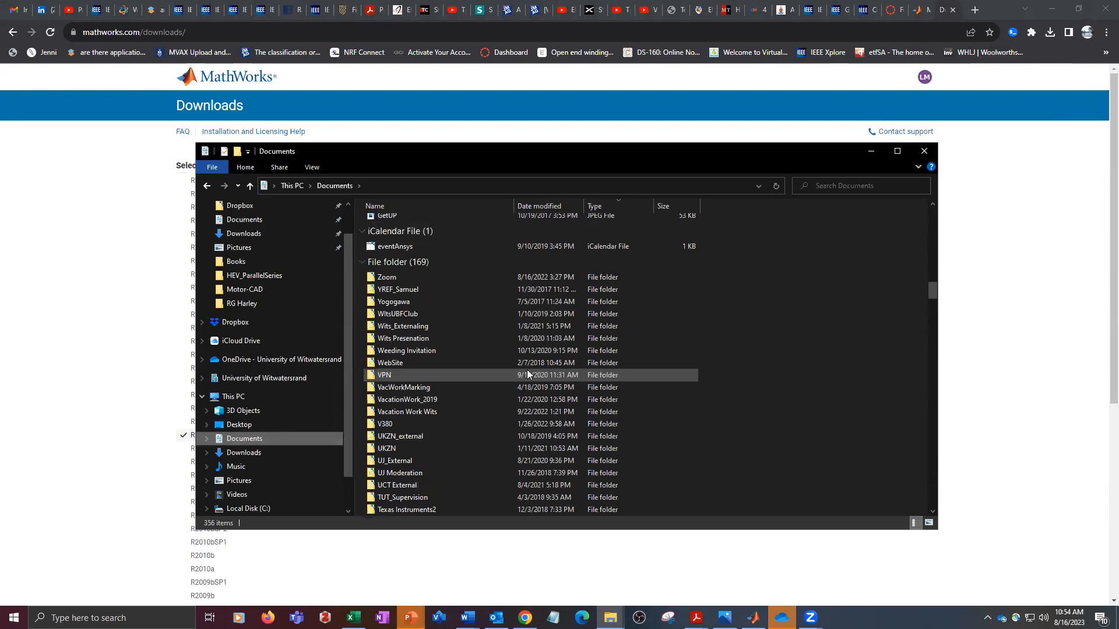
- Try to create a new folder named Matlab in Documents, declining to merge it with the existing folder
right_click(756, 313)
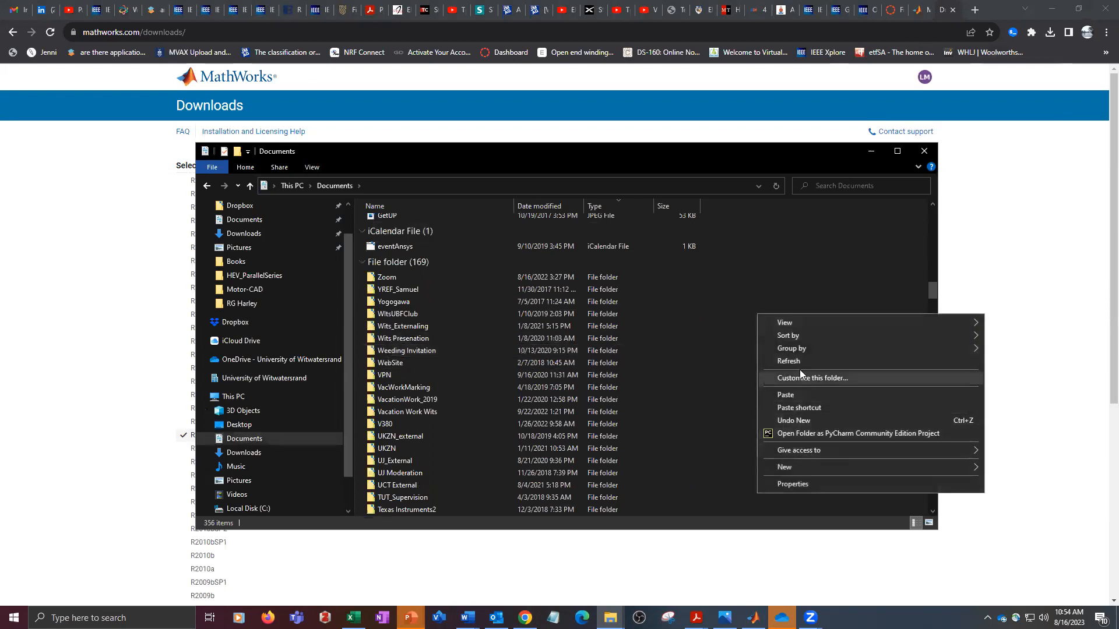
mouse_move(792, 466)
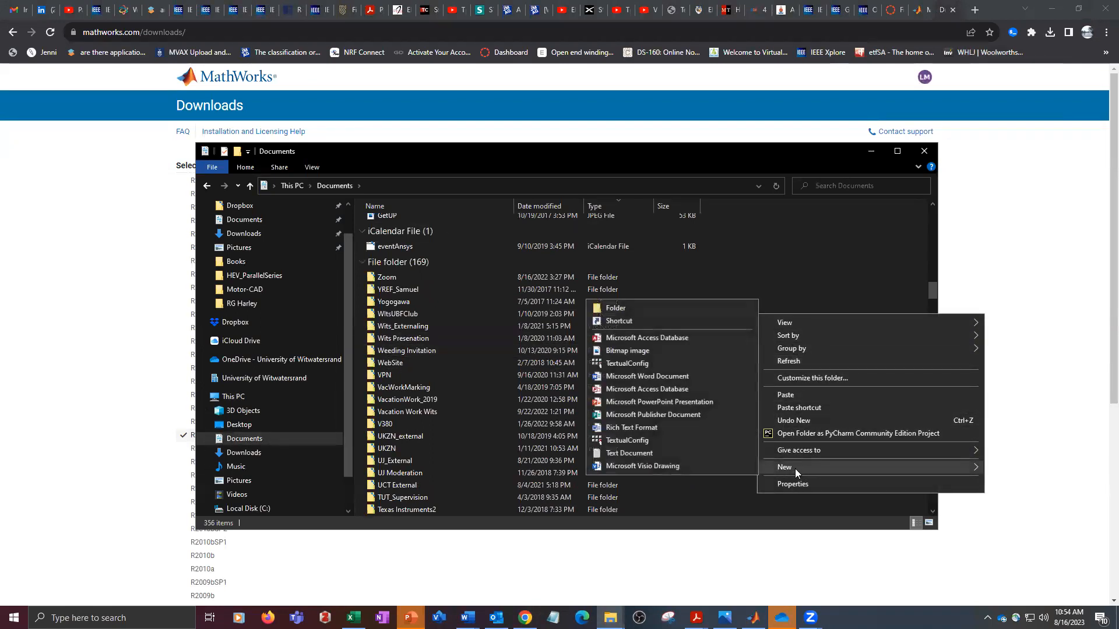
left_click(618, 308)
type("Matlab")
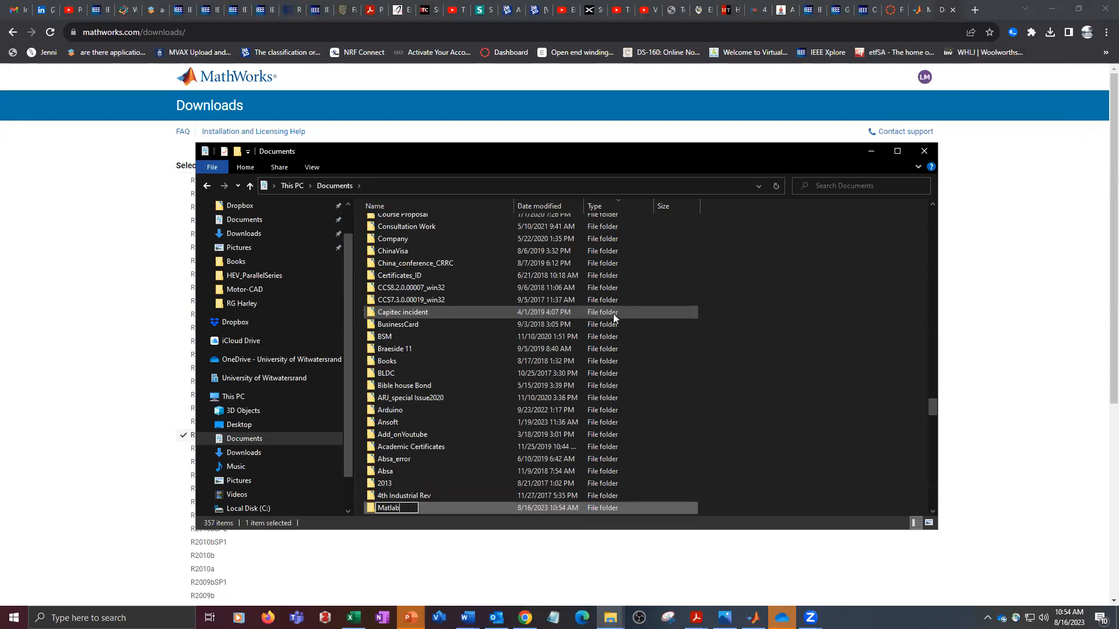
left_click(829, 278)
left_click(657, 424)
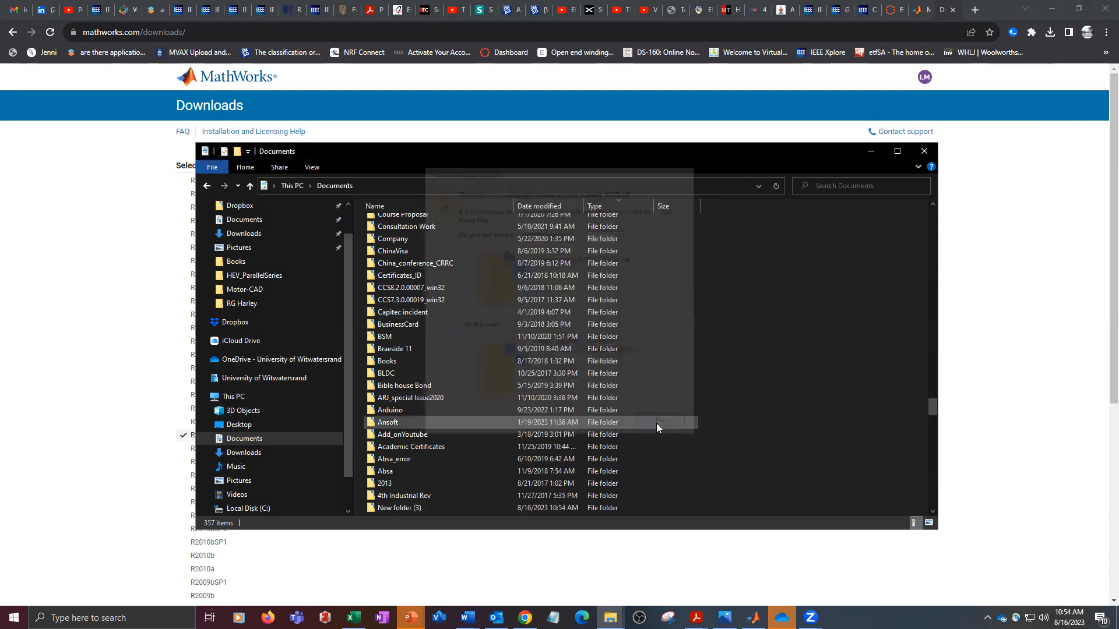
- Find the existing MATLAB folder in Documents and open it
left_click(408, 398)
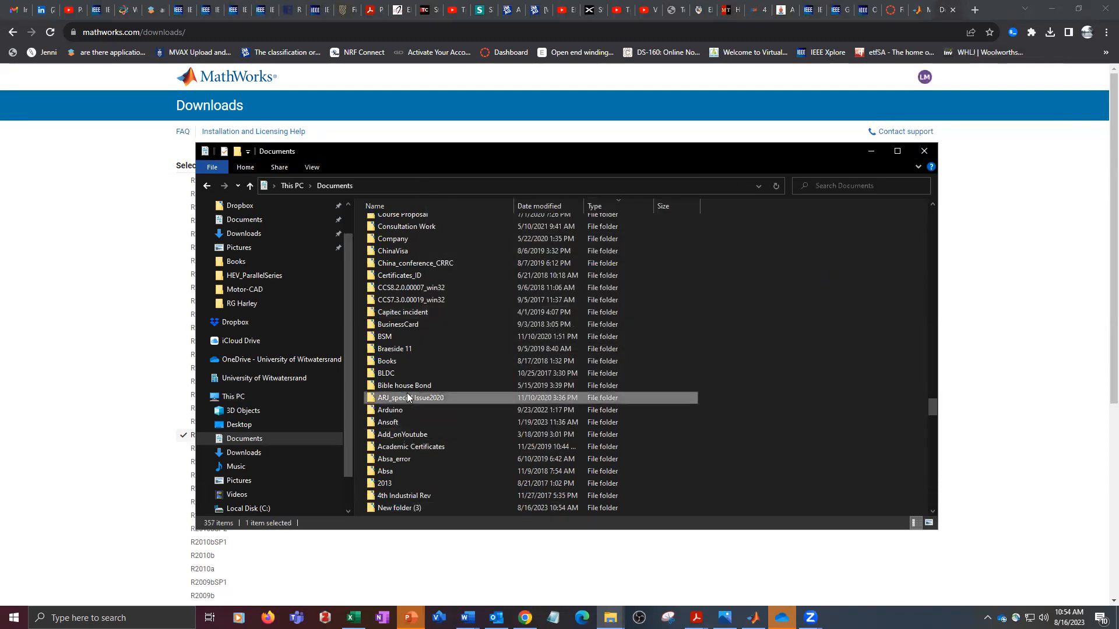
key("m")
key("m")
key("m")
key("m")
key("m")
key("m")
key("m")
key("m")
key("m")
type("mas")
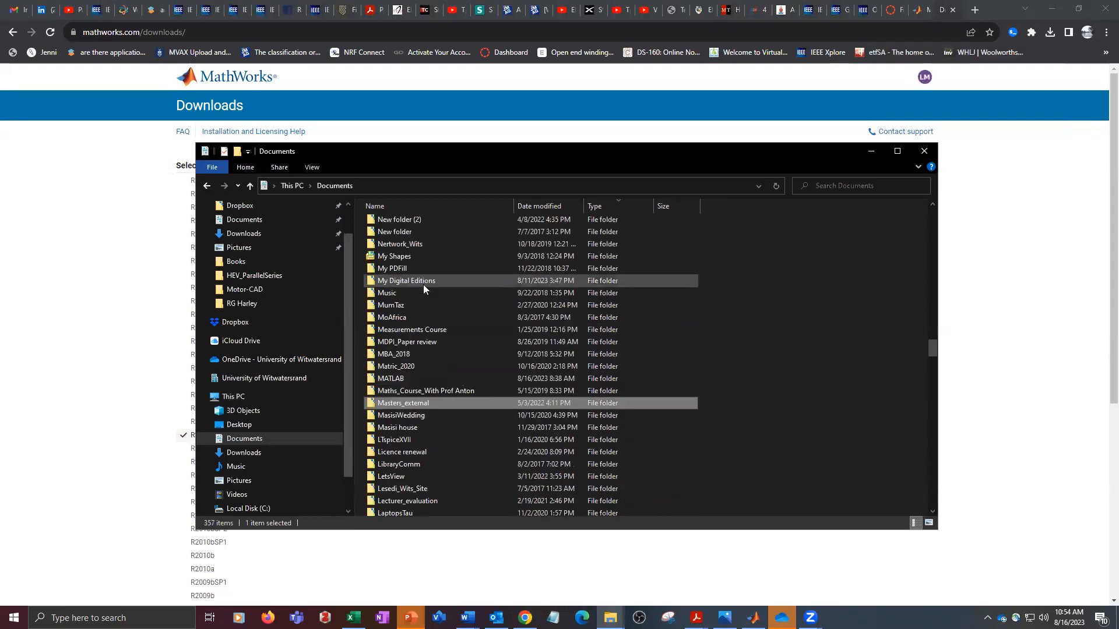
scroll(423, 285, "up", 1)
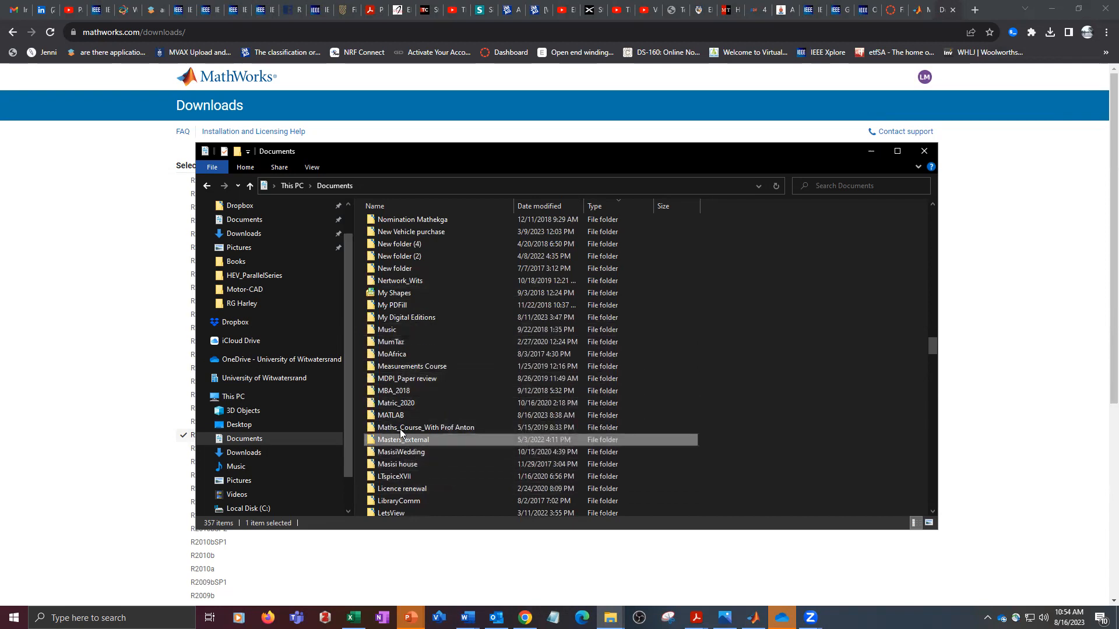
double_click(407, 414)
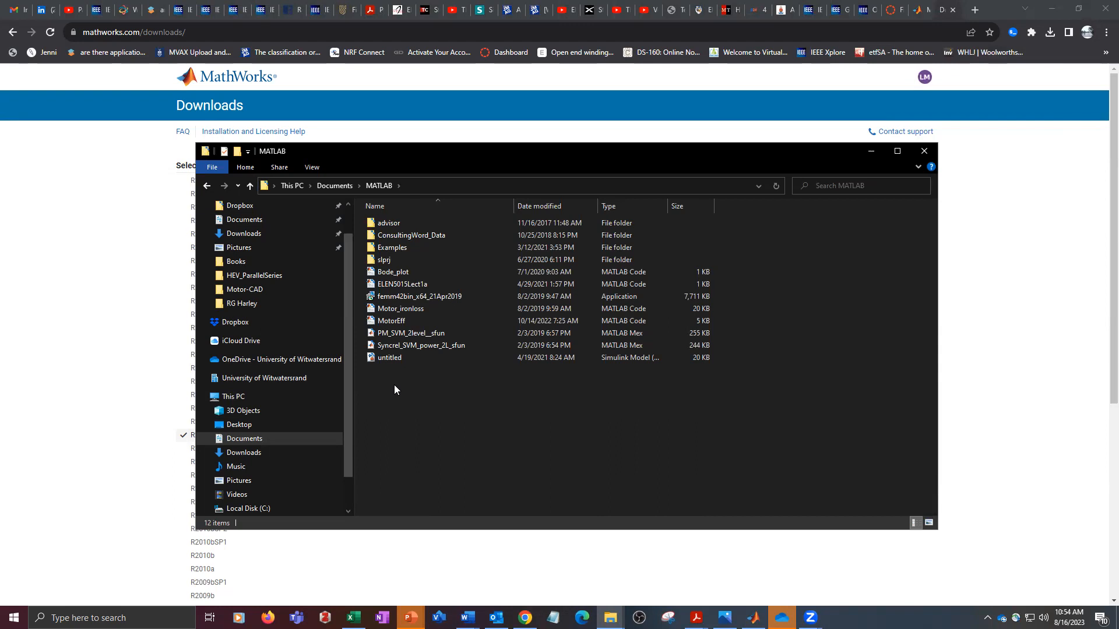
- Create a new folder named Matlab inside the Documents MATLAB folder
right_click(392, 392)
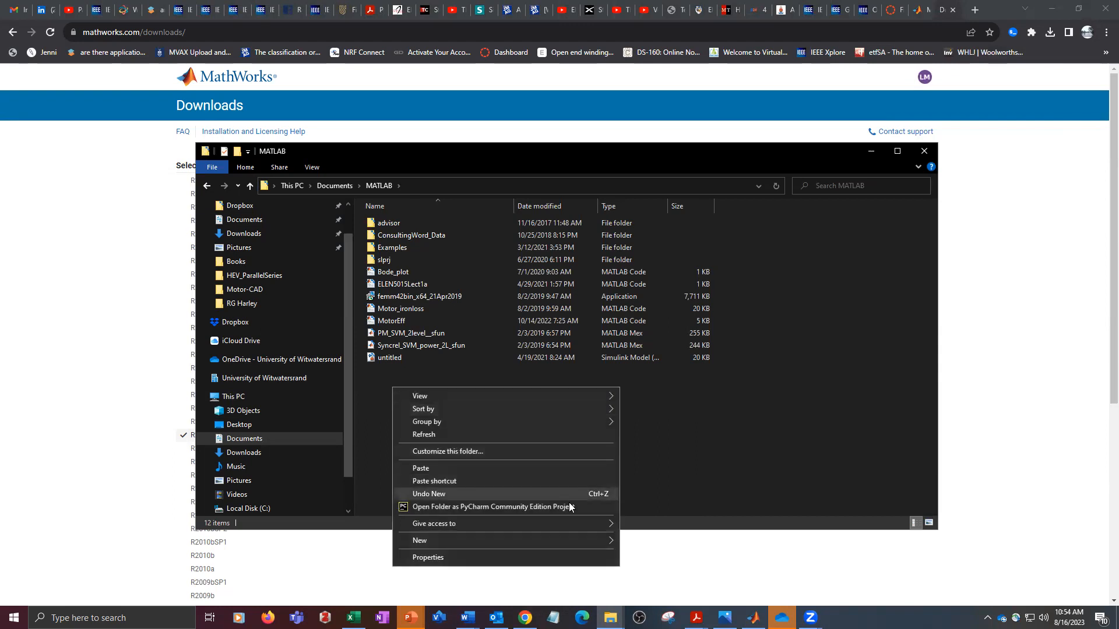
mouse_move(596, 542)
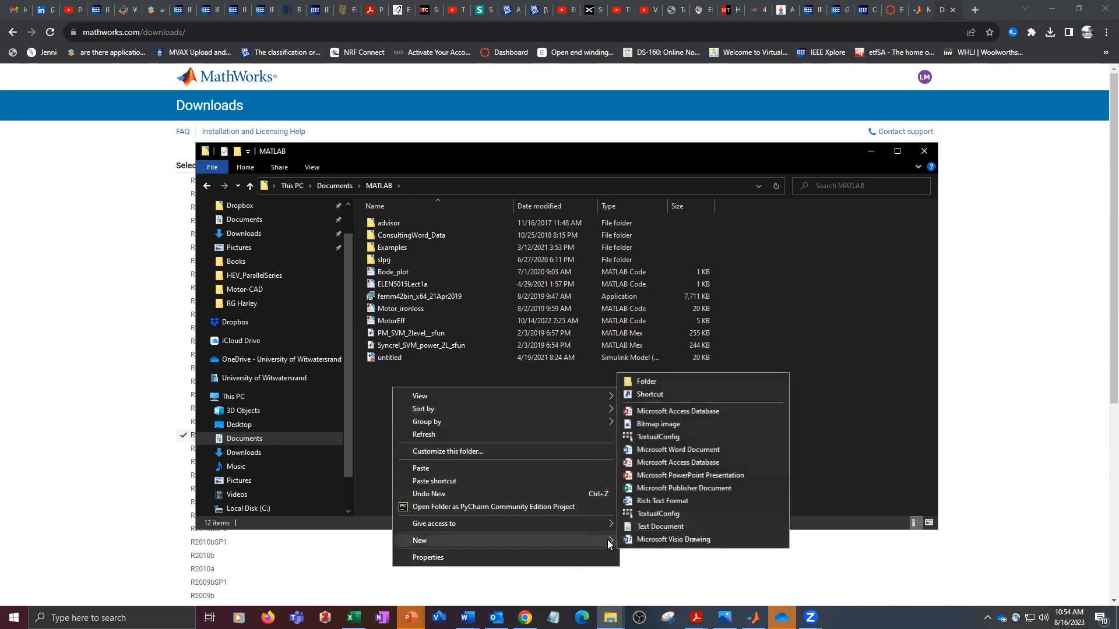
left_click(641, 386)
type("Matlab")
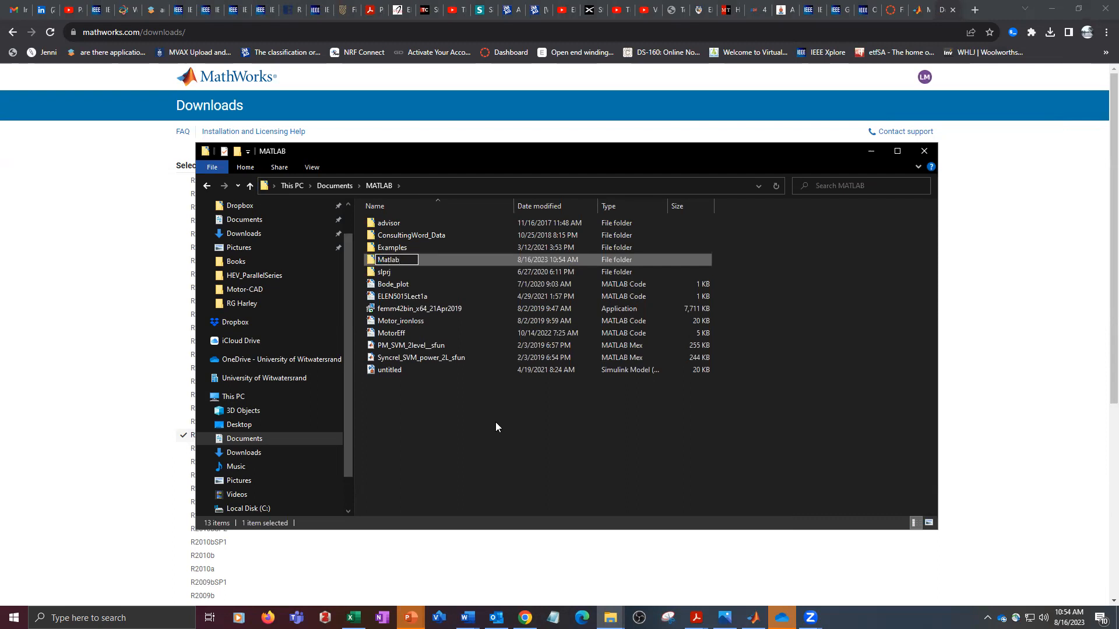
key("Return")
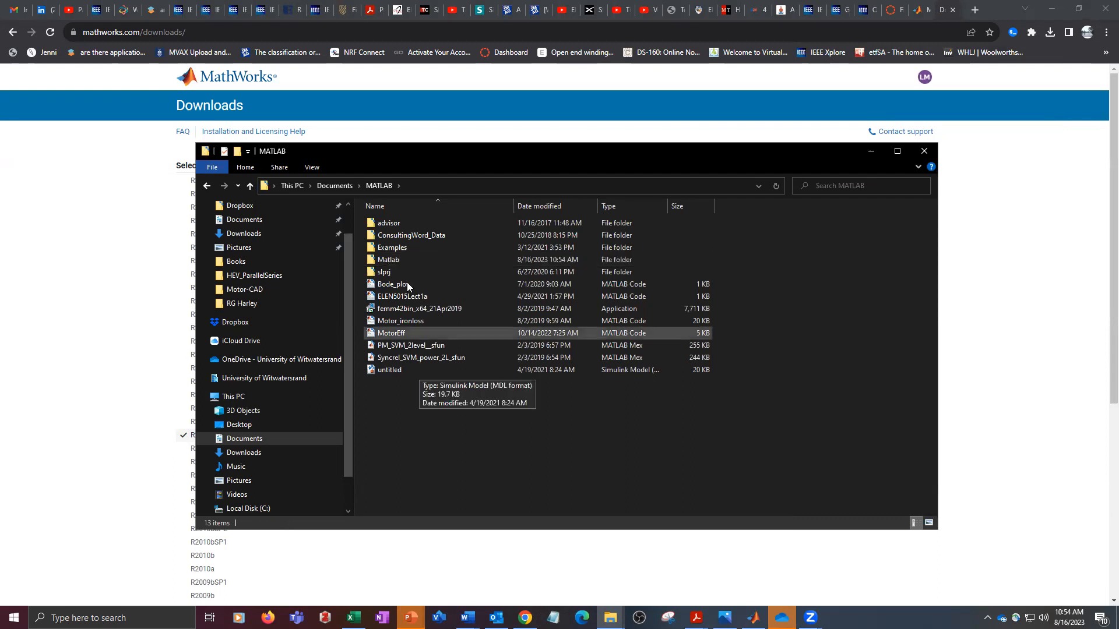
- Open the new Matlab folder and paste the copied matlab_R2014a_win32 installer into it
double_click(390, 260)
right_click(393, 240)
left_click(431, 322)
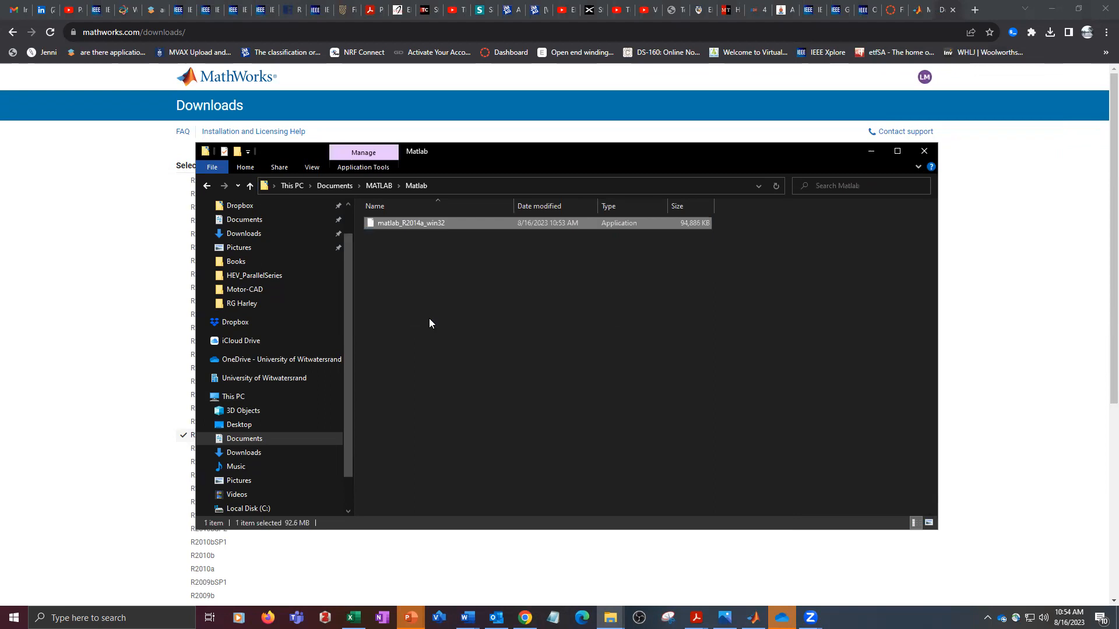
- Extract the matlab_R2014a_win32 archive into the current folder with 7-Zip and dismiss the extraction window
right_click(394, 223)
mouse_move(500, 267)
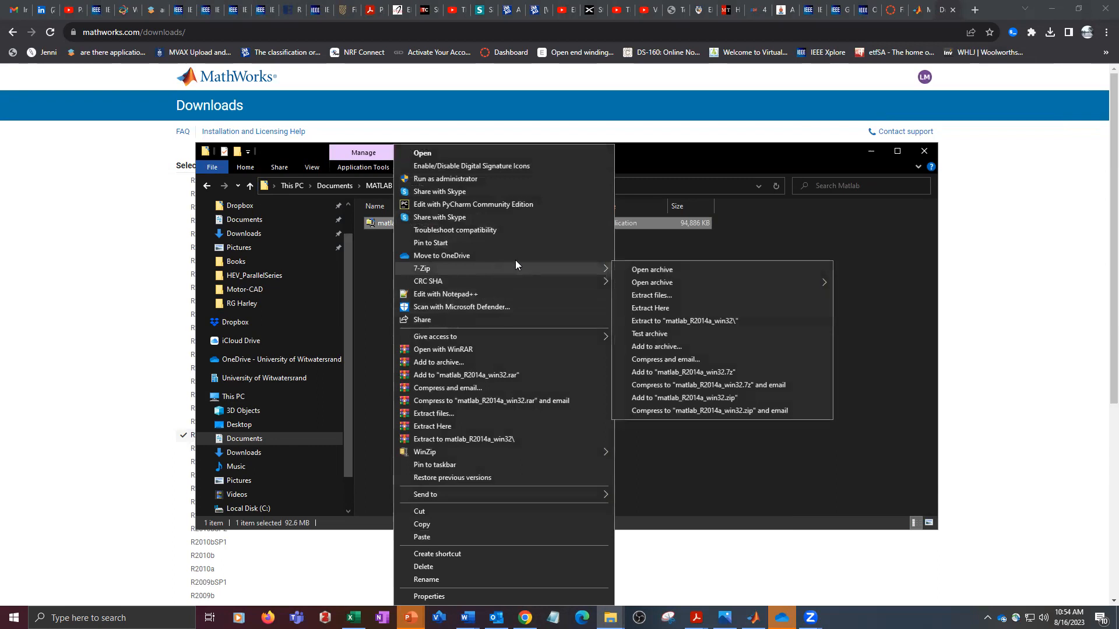
left_click(668, 309)
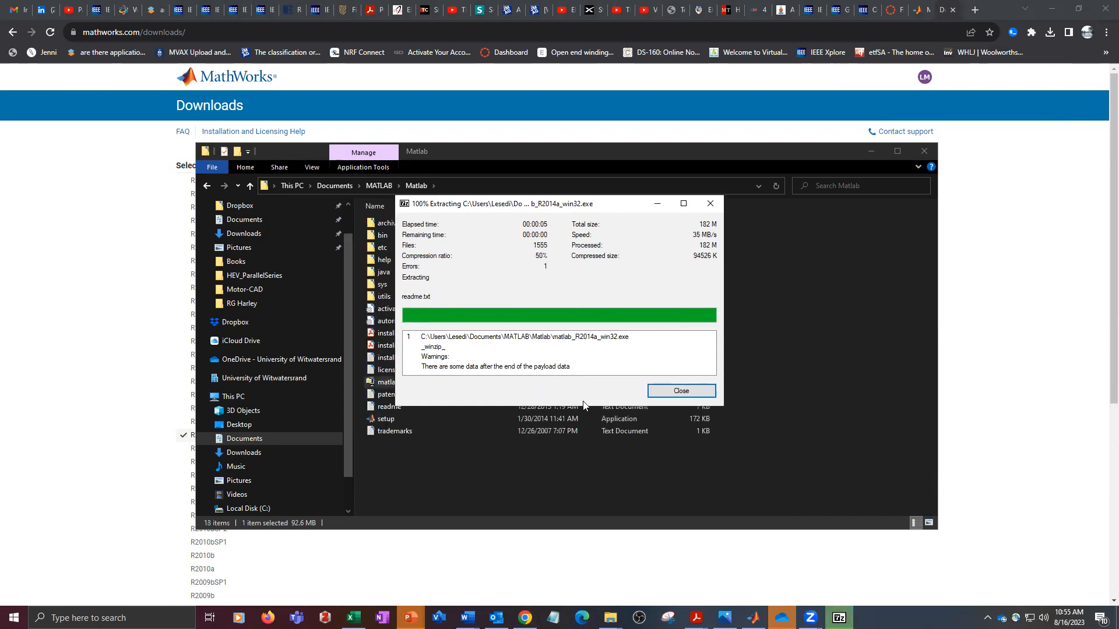
left_click(680, 391)
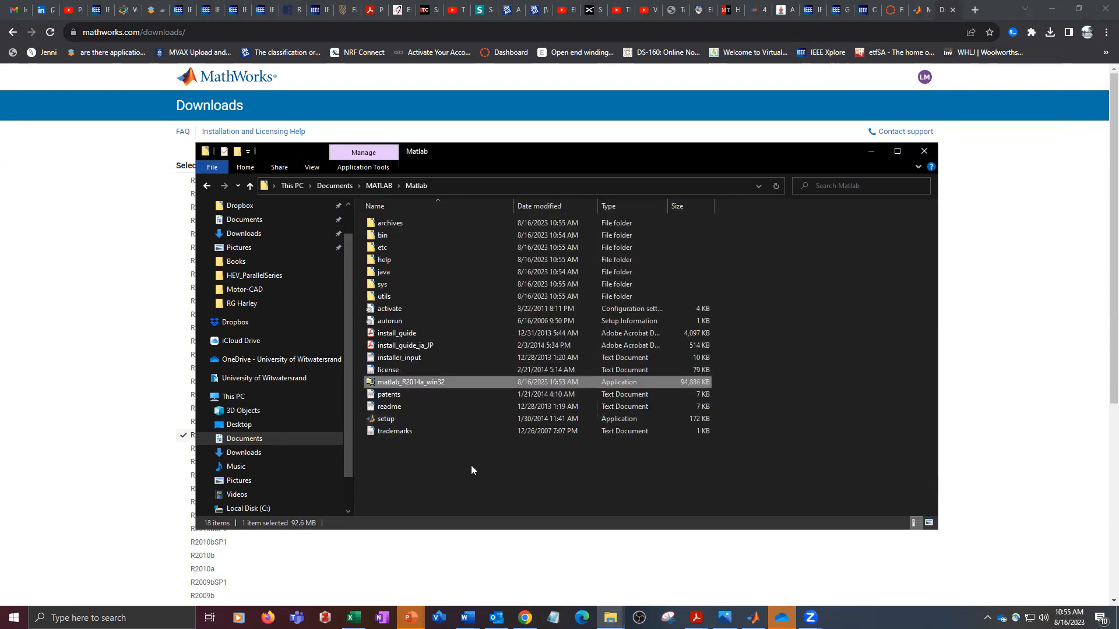
- Launch the extracted setup application, choose to log in with a MathWorks Account and accept the license agreement
left_click(394, 423)
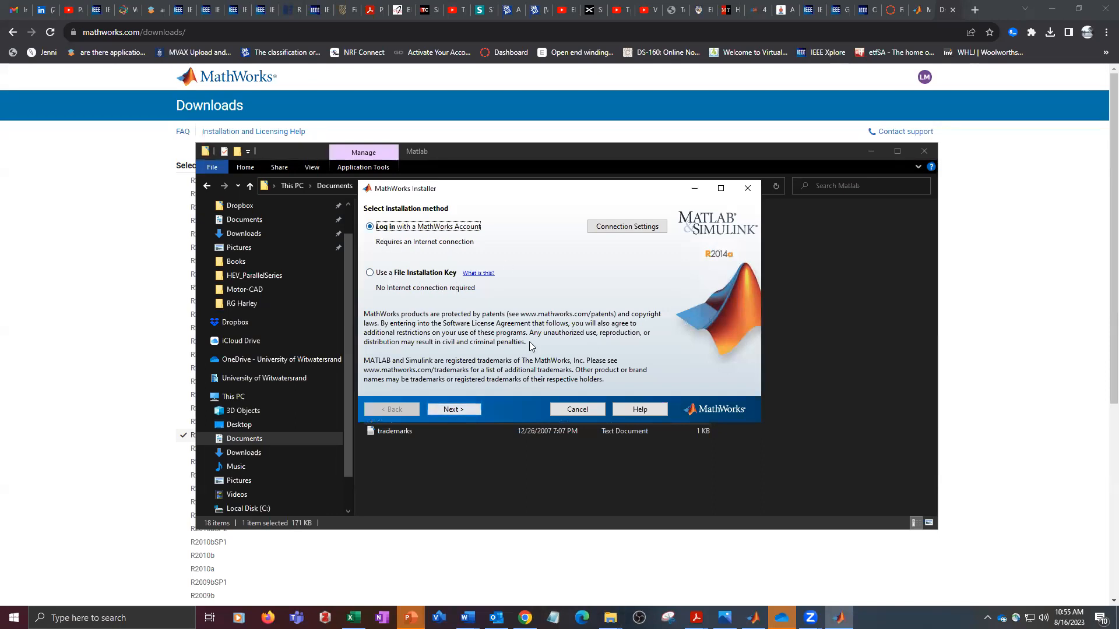
left_click(445, 409)
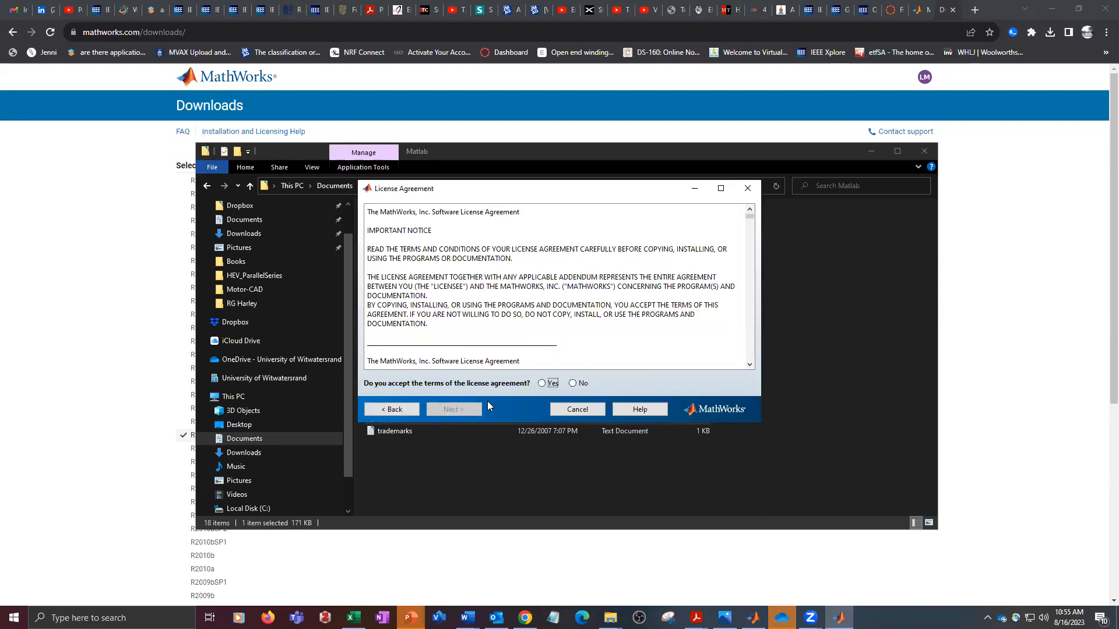
left_click(547, 384)
left_click(460, 410)
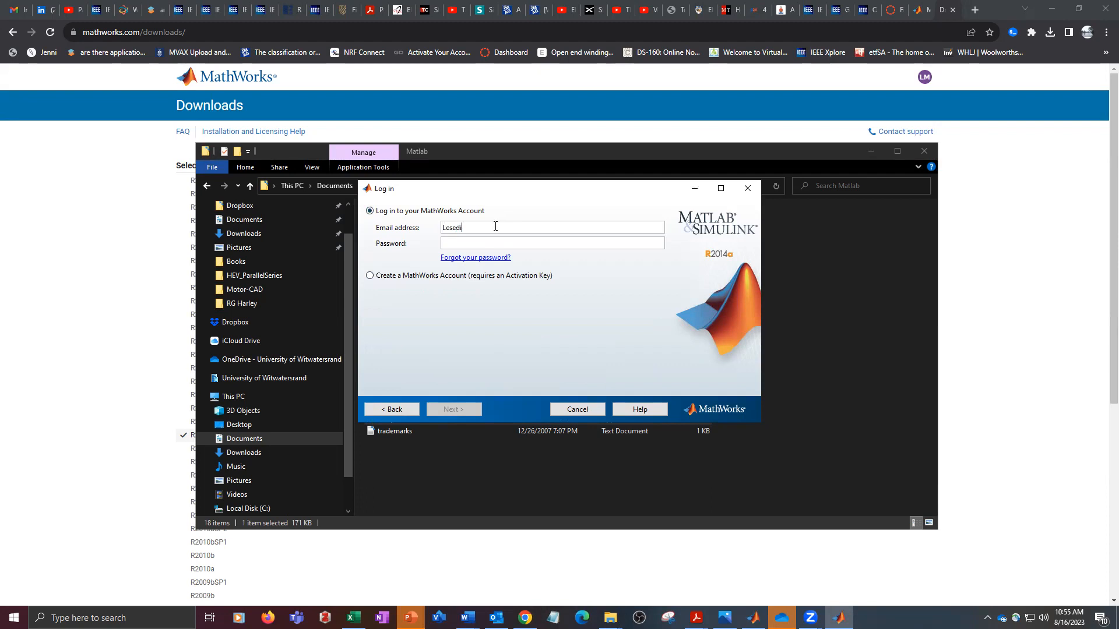
- Log in to the MathWorks Account with the account's email address and password
left_click(495, 226)
left_click(450, 240)
type("*********")
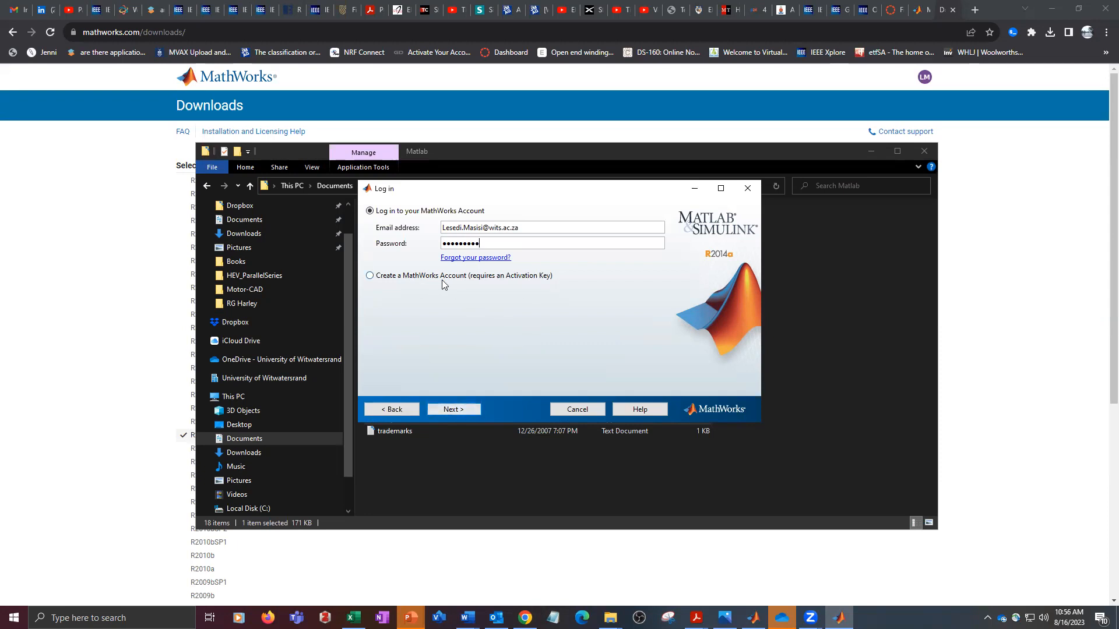
left_click(449, 409)
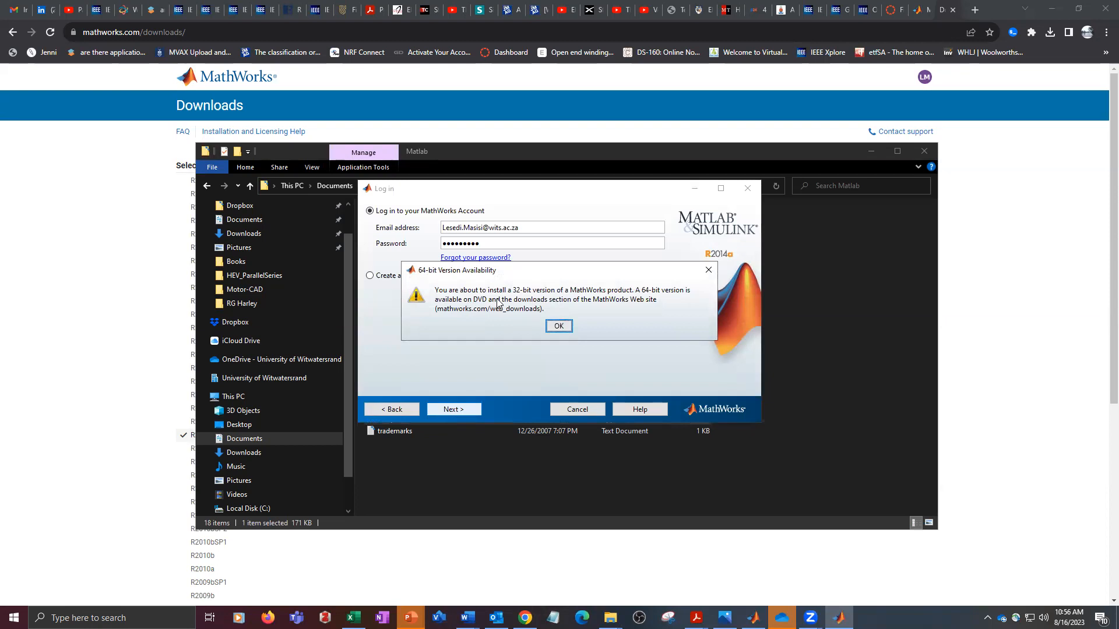
- Continue the 32-bit installation using the MATLAB (Individual) license and the default folder C:\Program Files (x86)\MATLAB\R2014a
left_click(557, 327)
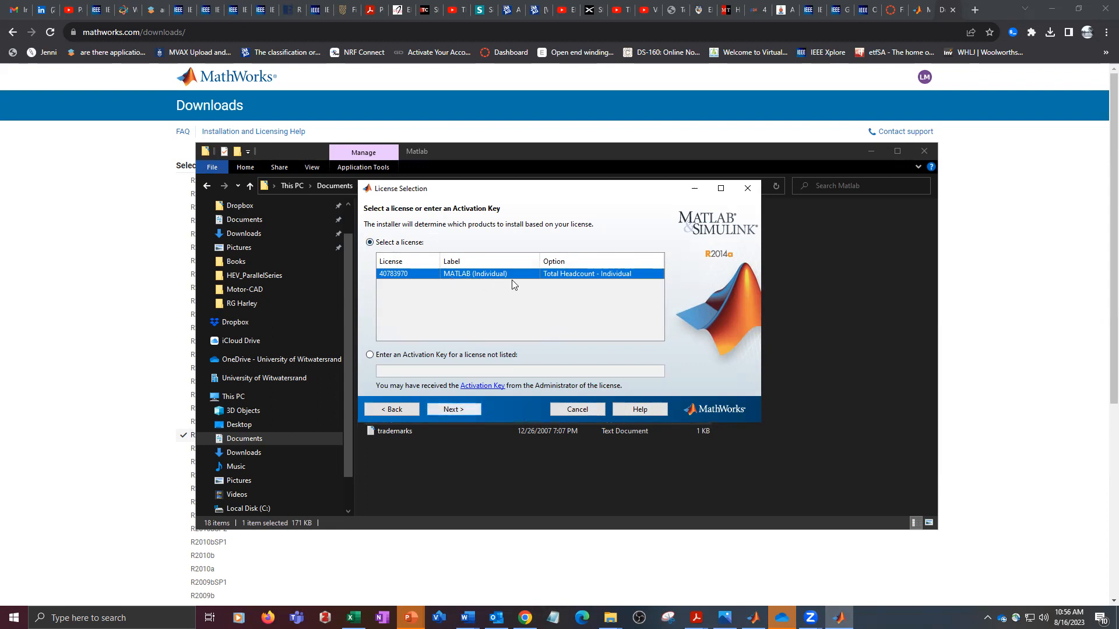
left_click(460, 409)
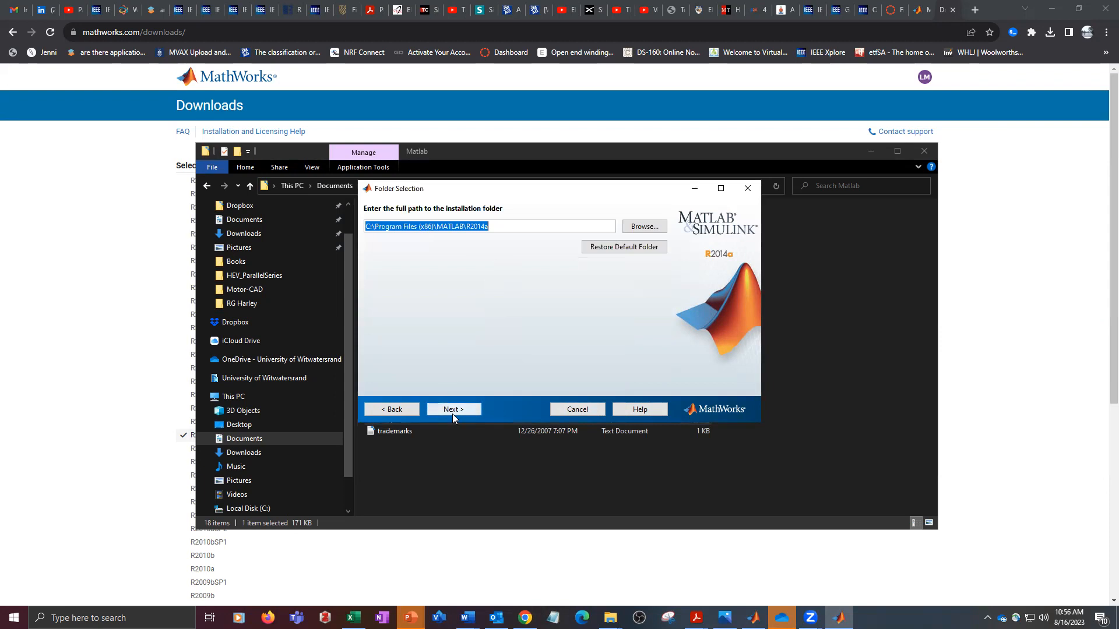
left_click(452, 410)
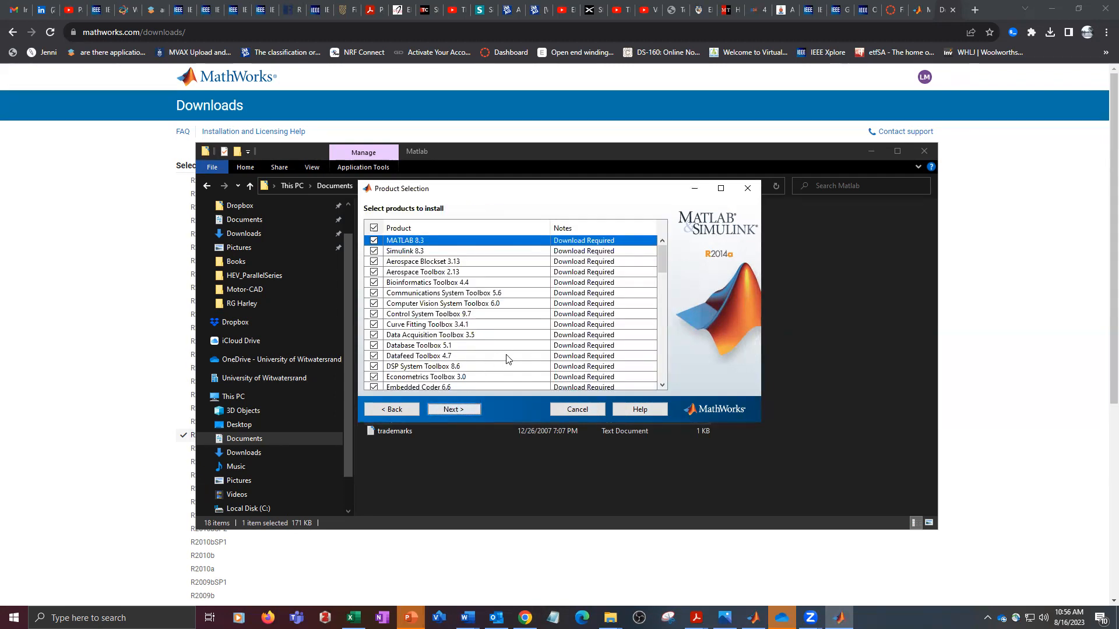
- Minimize the File Explorer window and move the installer's Product Selection window up and to the left
left_click(872, 153)
left_click(872, 153)
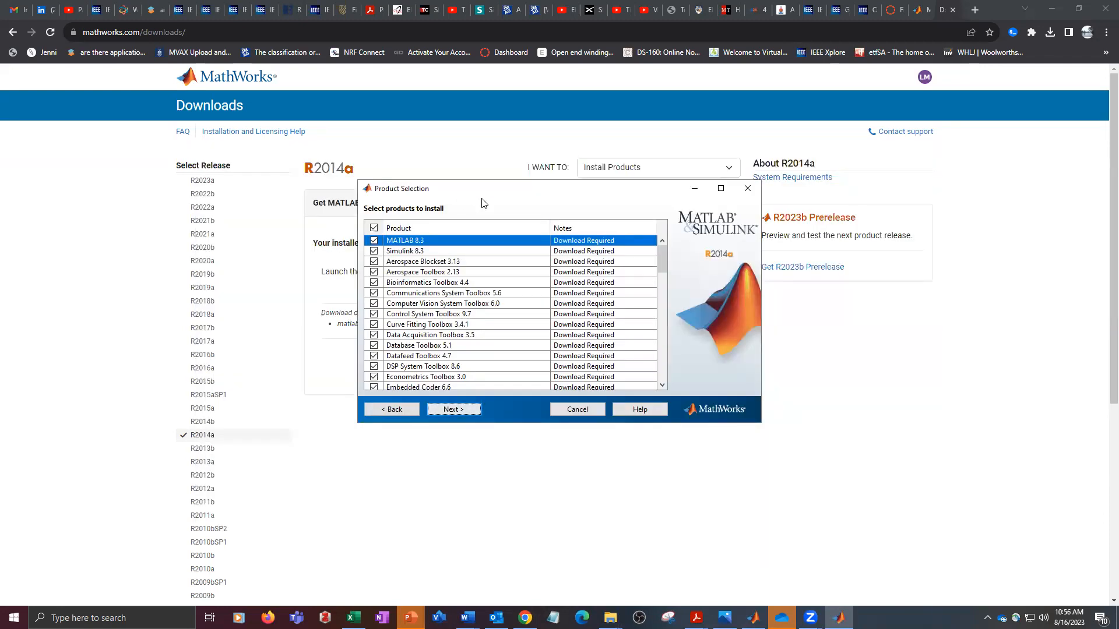
left_click_drag(482, 202, 405, 158)
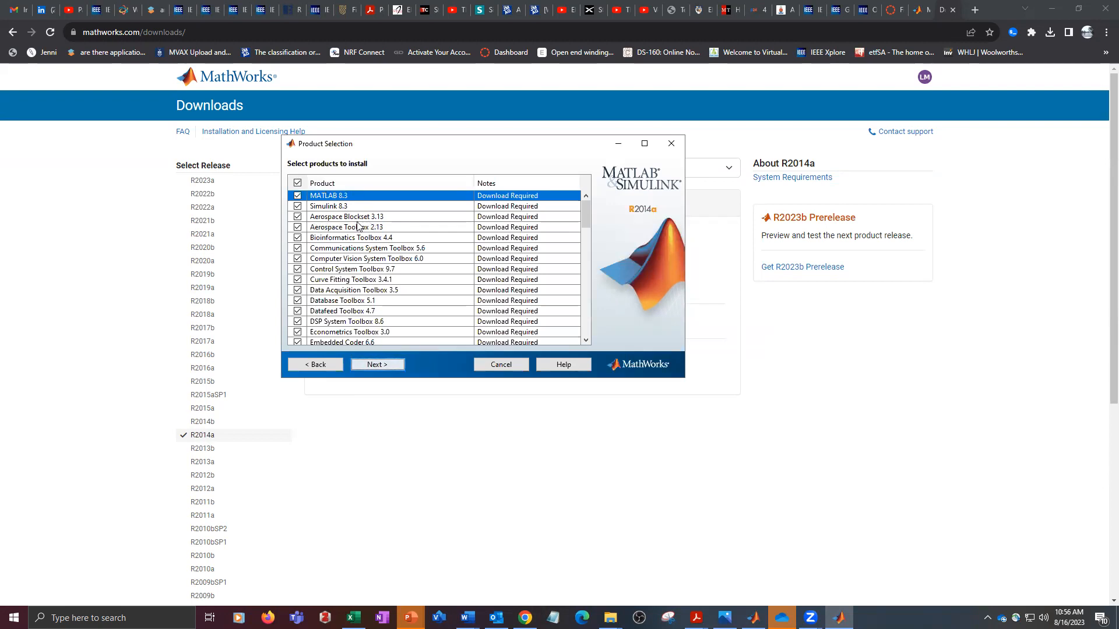
- Deselect Aerospace Blockset and the Aerospace, Bioinformatics, Communications System and Computer Vision System Toolboxes, keeping Control System Toolbox selected
left_click(298, 218)
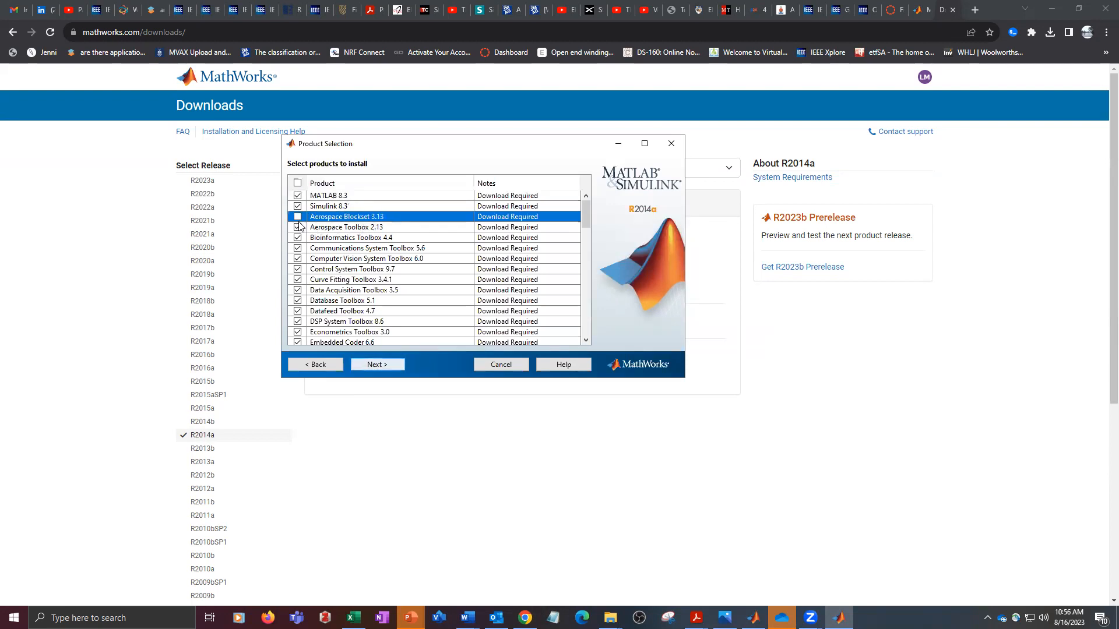
left_click(297, 228)
left_click(298, 237)
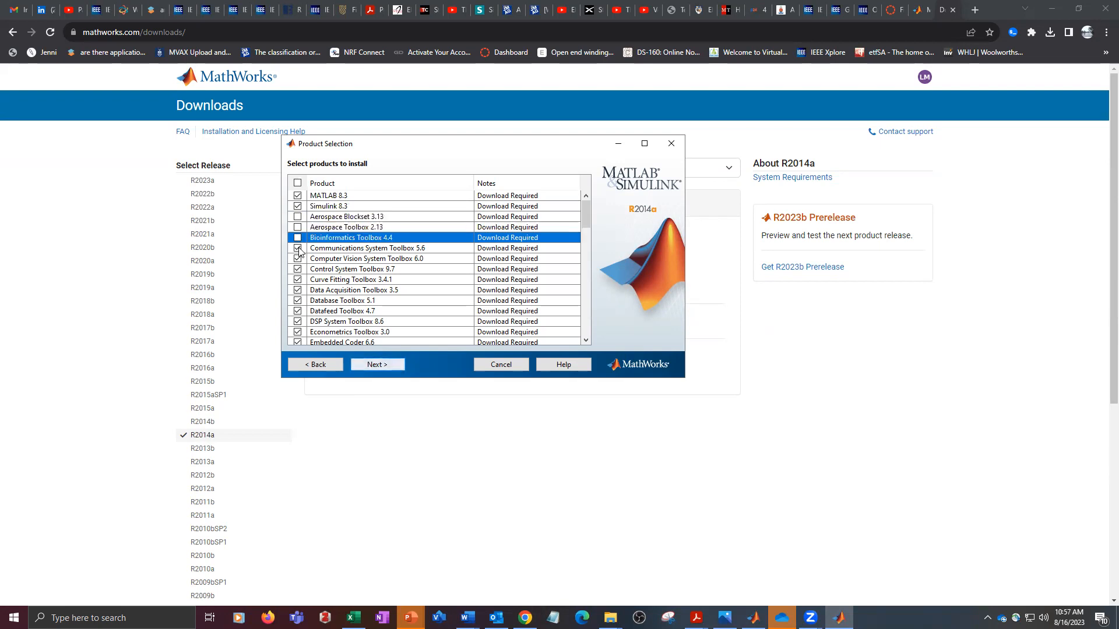
left_click(298, 249)
left_click(298, 259)
left_click(298, 269)
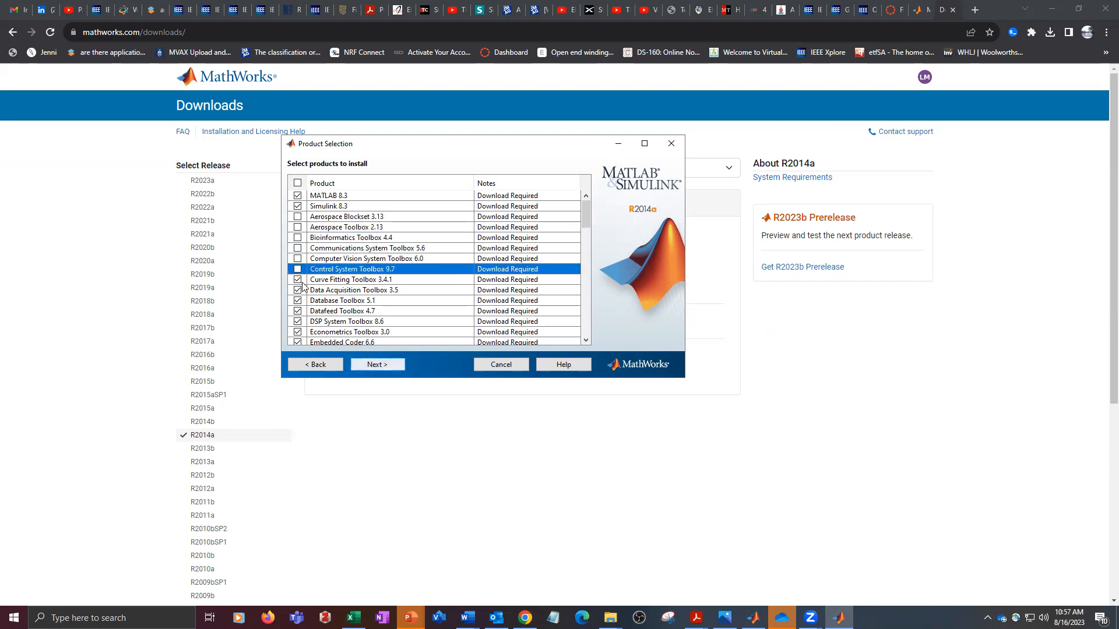
left_click(298, 269)
- Exclude the Data Acquisition, Database, Datafeed, DSP System and Econometrics Toolboxes from the installation, keeping Curve Fitting Toolbox
left_click(298, 291)
left_click(301, 301)
left_click(299, 302)
left_click(299, 312)
left_click(300, 323)
scroll(313, 316, "down", 1)
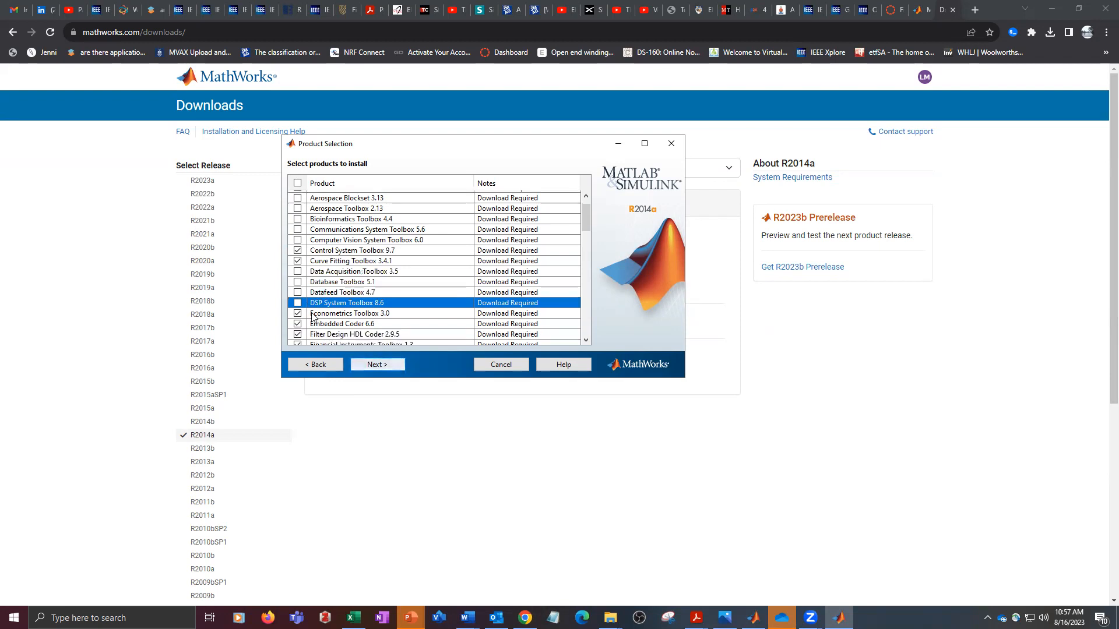
left_click(299, 314)
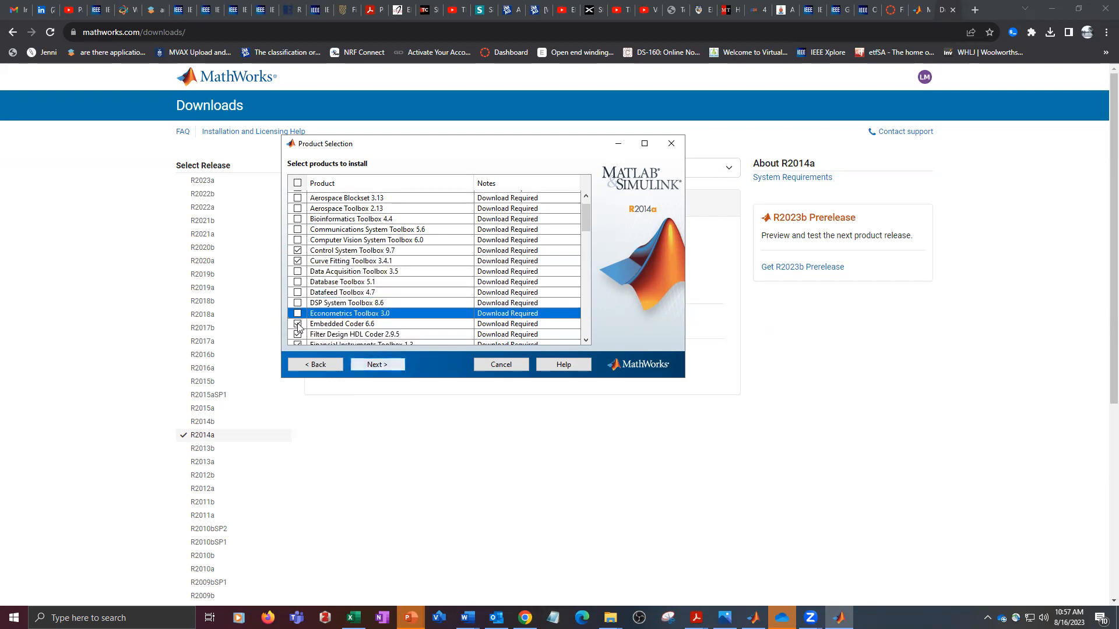
- Deselect Embedded Coder, Filter Design HDL Coder, Financial Instruments Toolbox, Financial Toolbox, Fixed-Point Designer and Fuzzy Logic Toolbox
scroll(300, 327, "down", 1)
left_click(298, 305)
left_click(297, 316)
left_click(298, 327)
scroll(320, 325, "down", 1)
left_click(299, 319)
left_click(298, 328)
scroll(336, 334, "down", 1)
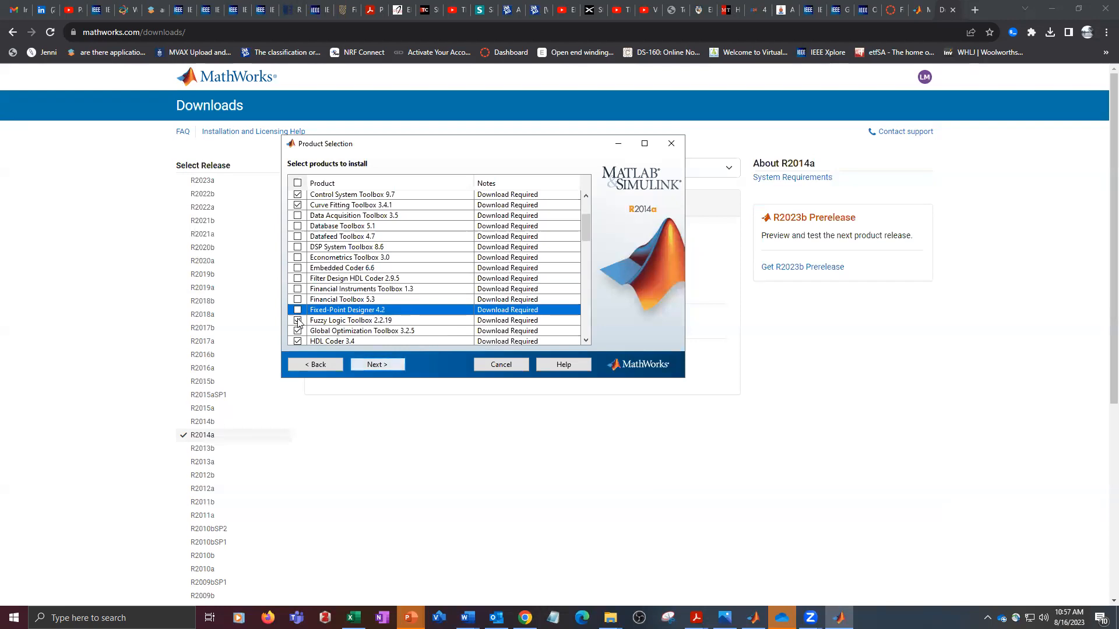
left_click(298, 321)
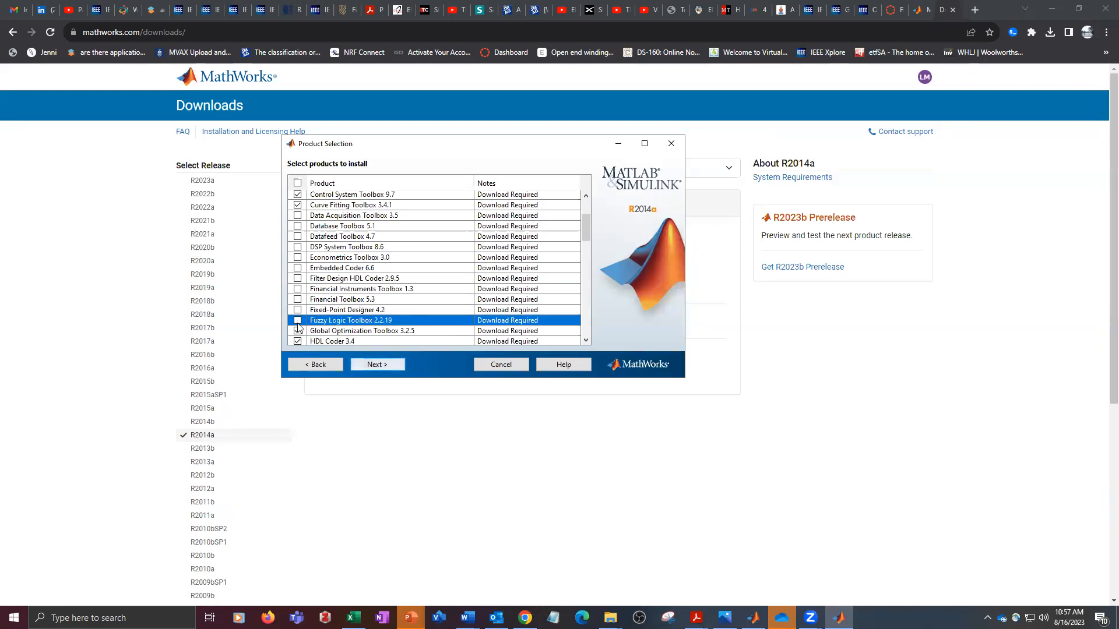
- Deselect Global Optimization Toolbox, HDL Coder and HDL Verifier in the list of products to install
scroll(362, 315, "down", 1)
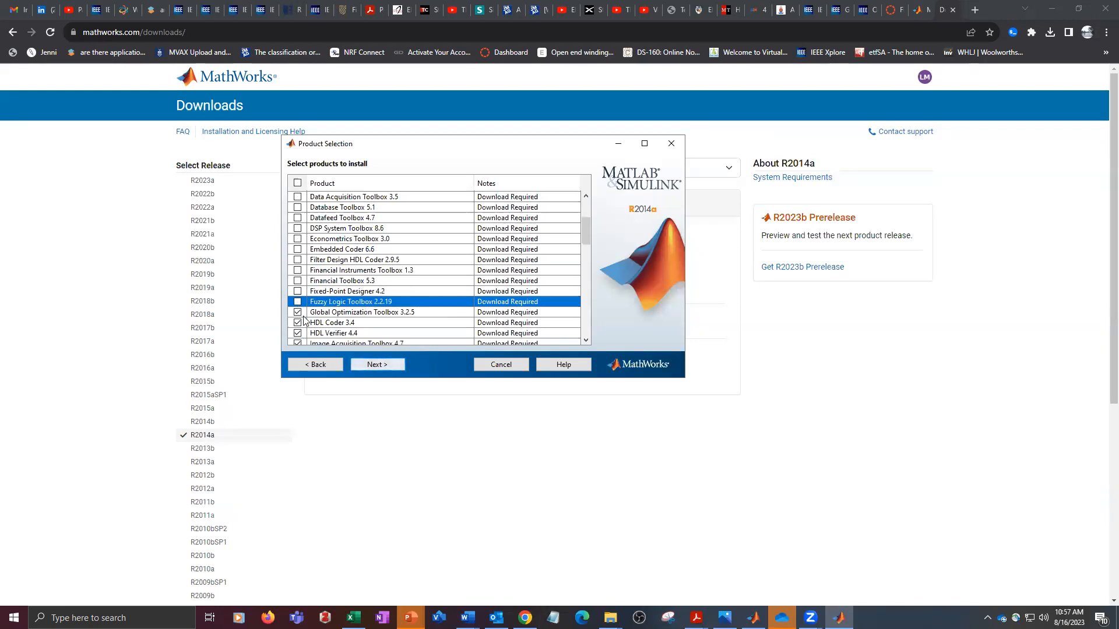
left_click(298, 312)
left_click(298, 322)
left_click(298, 332)
- Exclude the Image Acquisition, Image Processing, Instrument Control, LTE System and Mapping Toolboxes, MATLAB Builder JA and MATLAB Report Generator from the installation
scroll(355, 324, "down", 1)
scroll(354, 327, "down", 3)
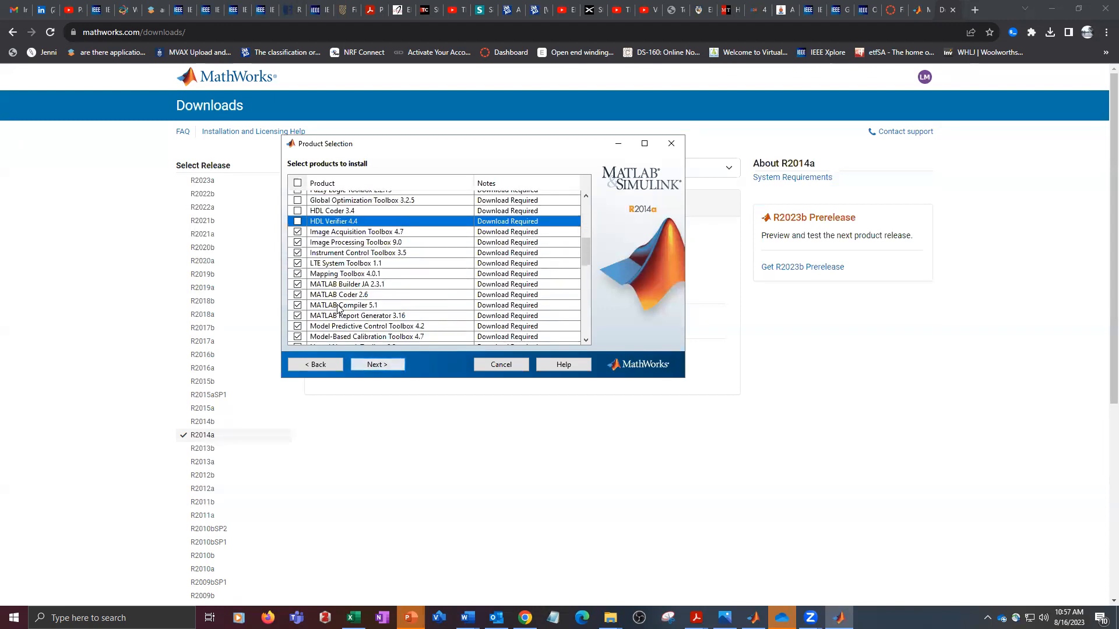
left_click(298, 232)
left_click(297, 242)
left_click(298, 253)
left_click(299, 263)
left_click(297, 273)
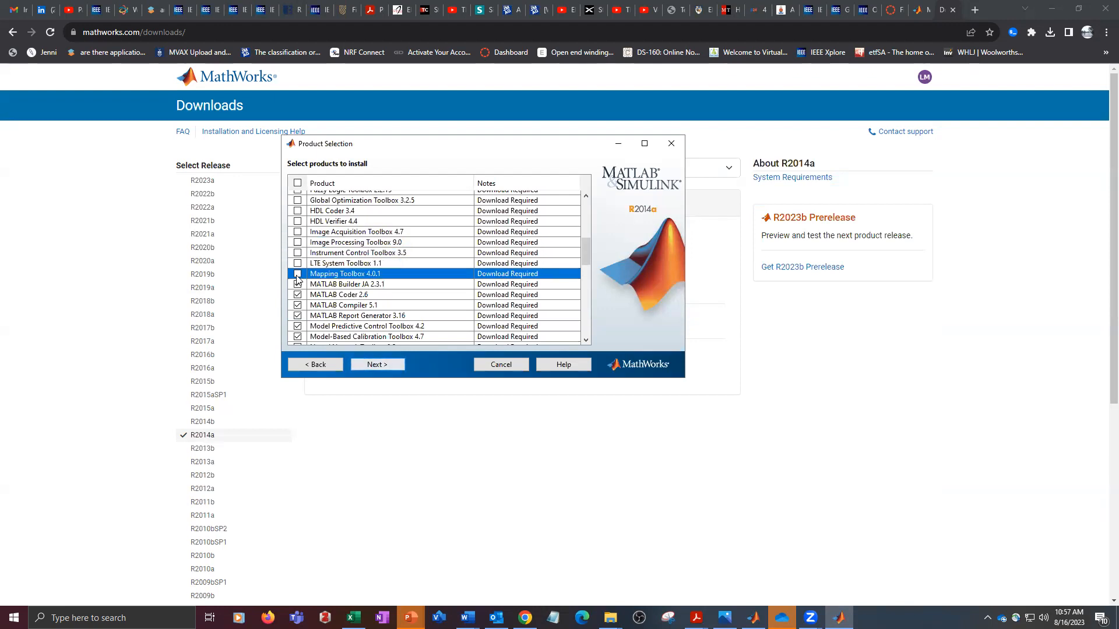
left_click(297, 284)
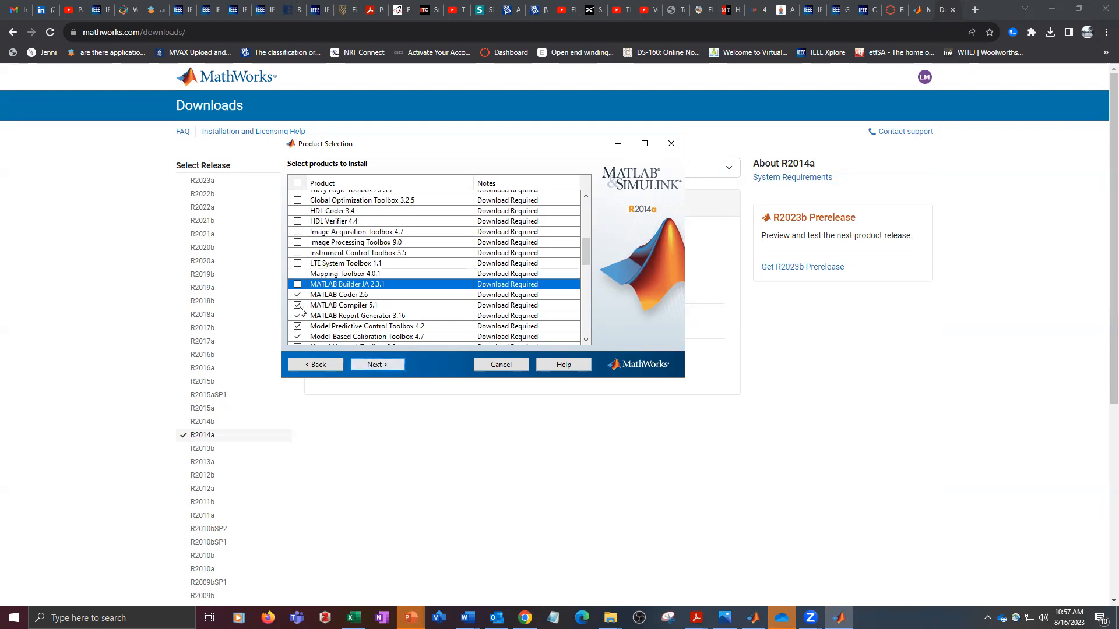
left_click(298, 317)
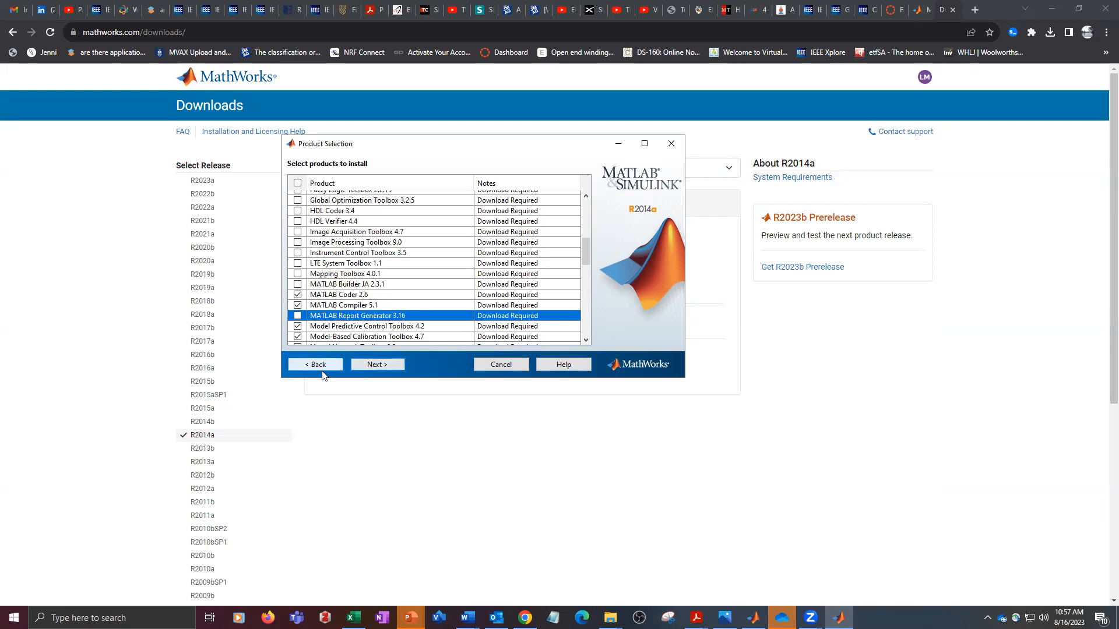
- Deselect the Model Predictive Control, Model-Based Calibration, Neural Network, OPC, Optimization, Parallel Computing and Partial Differential Equation Toolboxes
scroll(445, 300, "down", 2)
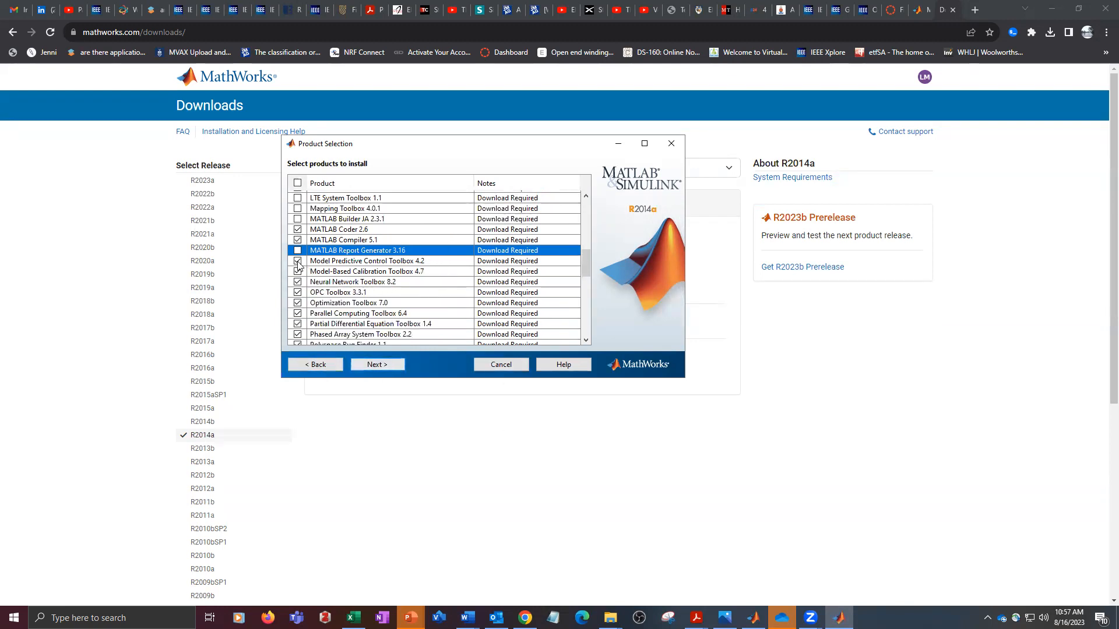
left_click(298, 261)
left_click(297, 271)
left_click(297, 282)
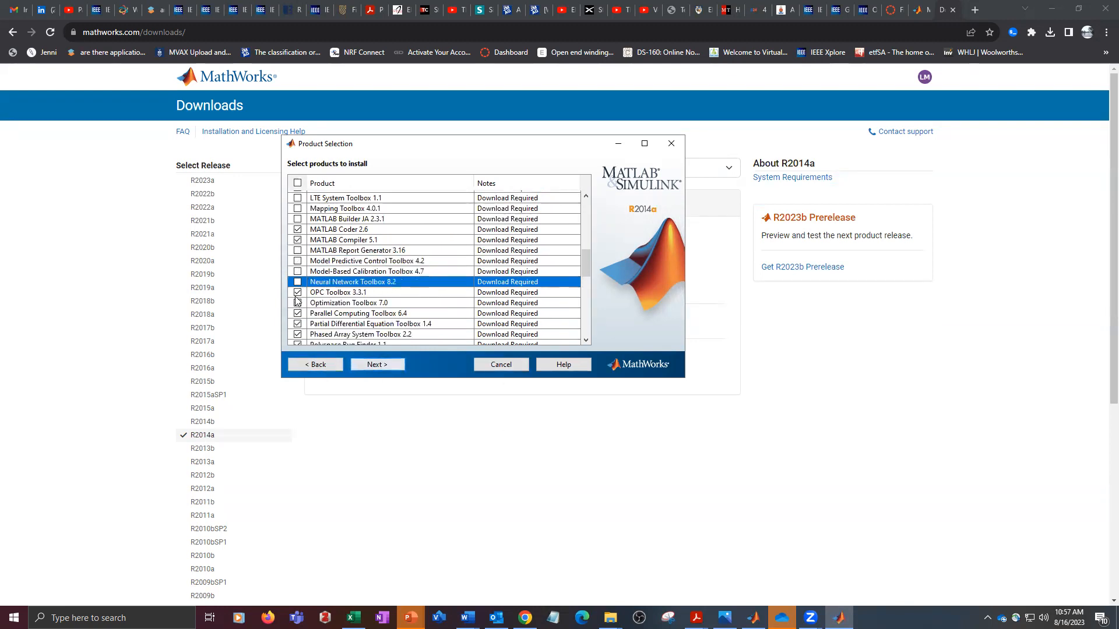
left_click(298, 293)
left_click(298, 303)
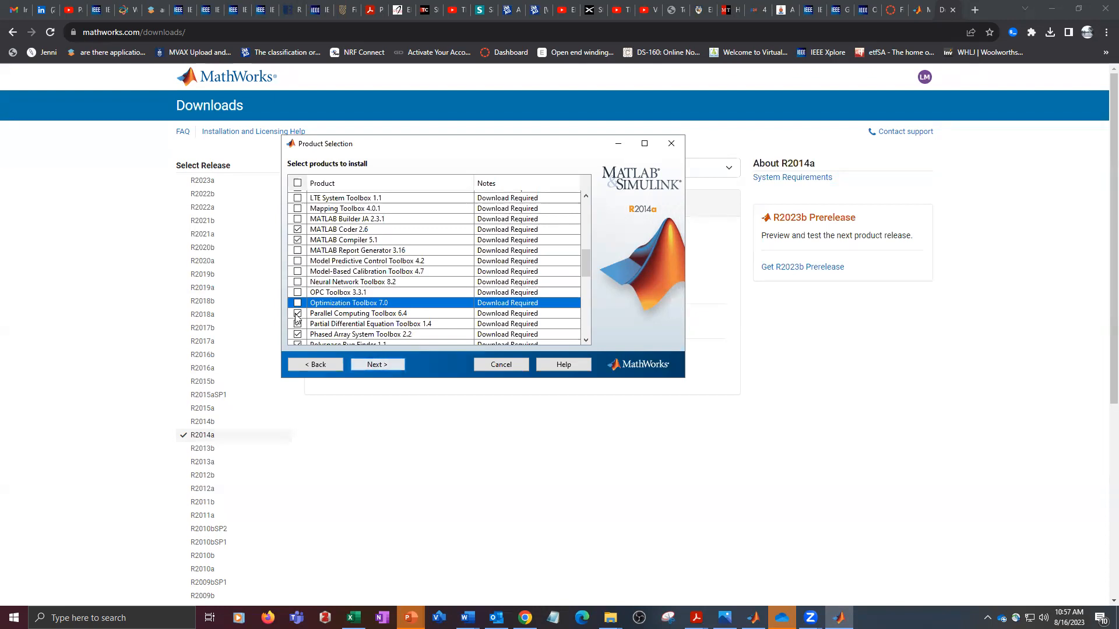
left_click(297, 314)
left_click(298, 324)
- Deselect Phased Array System Toolbox, Polyspace Bug Finder, Polyspace Code Prover, Real-Time Windows Target and RF Toolbox
scroll(346, 322, "down", 2)
scroll(346, 322, "down", 3)
left_click(297, 213)
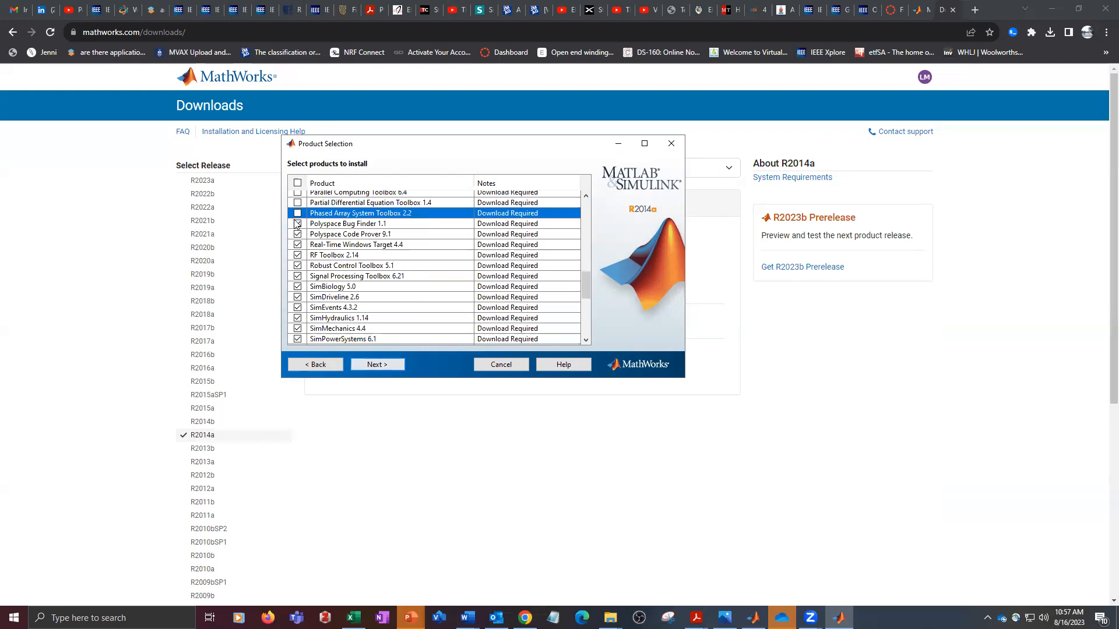
left_click(297, 224)
left_click(298, 235)
left_click(297, 245)
left_click(297, 255)
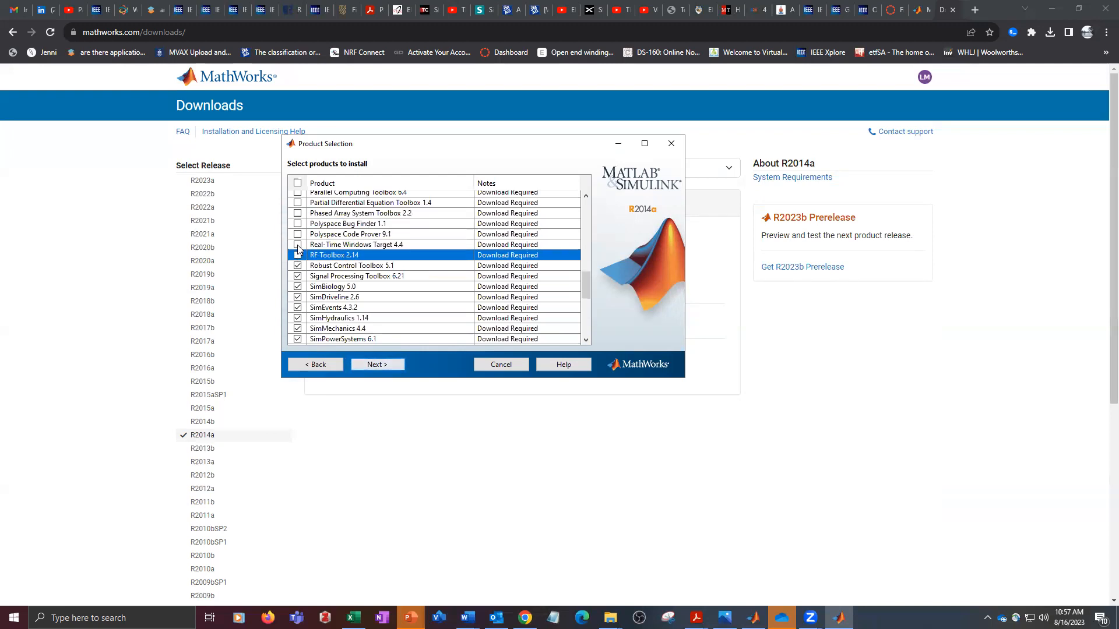
- Re-select Real-Time Windows Target and deselect Robust Control Toolbox, Signal Processing Toolbox and SimBiology in the product list
left_click(297, 245)
left_click(297, 266)
left_click(298, 276)
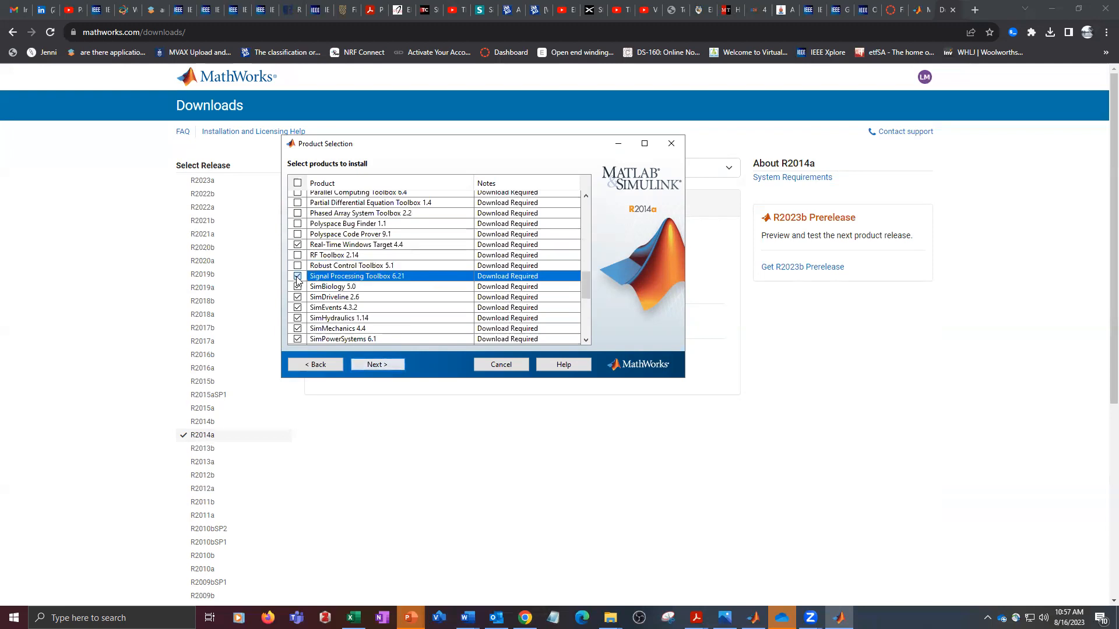
left_click(297, 286)
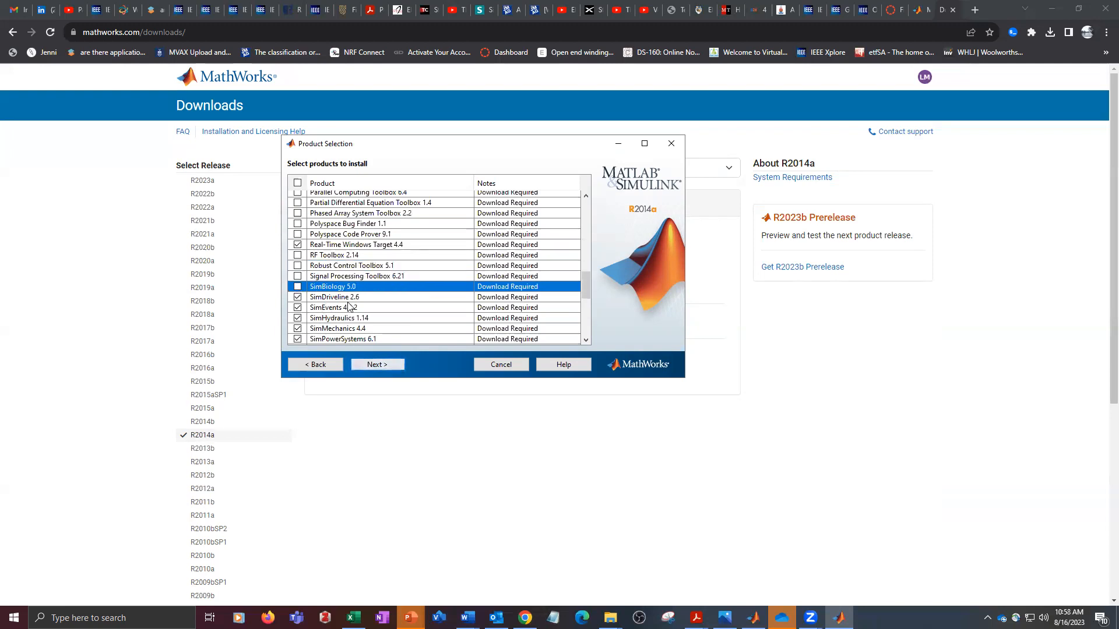
- Exclude SimHydraulics, SimMechanics and SimRF from the products to install
scroll(325, 319, "down", 1)
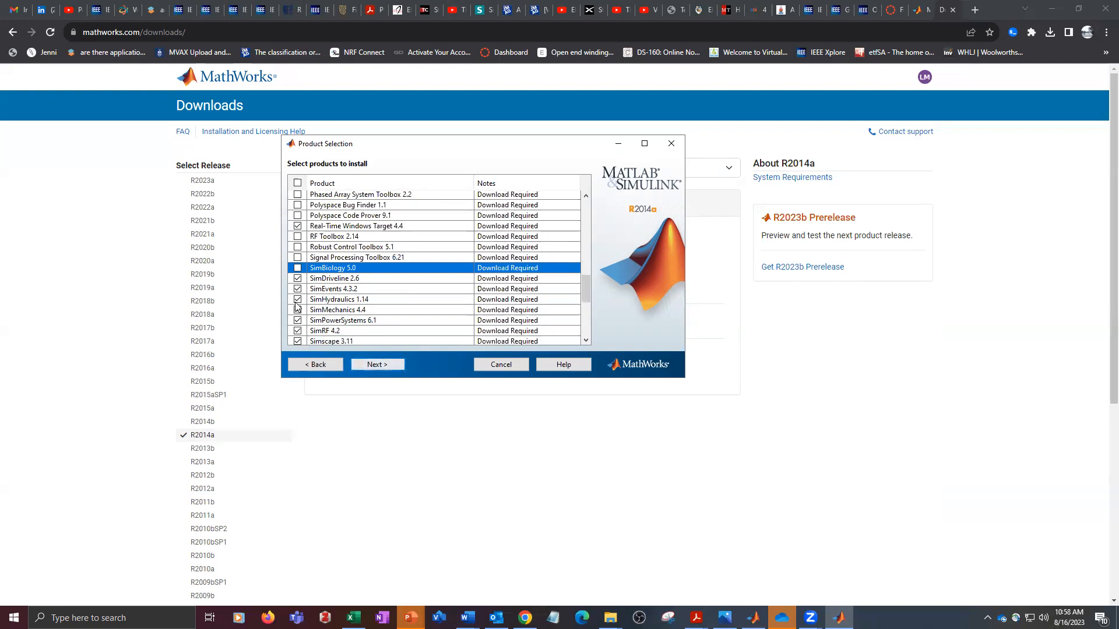
left_click(297, 300)
left_click(297, 310)
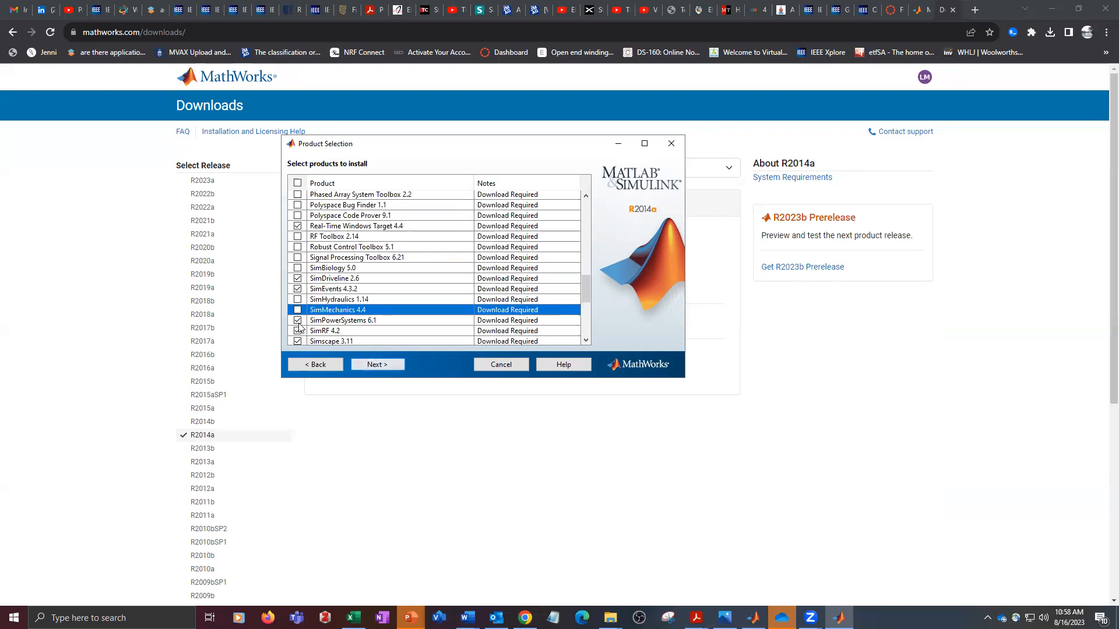
scroll(342, 334, "down", 1)
scroll(341, 334, "down", 1)
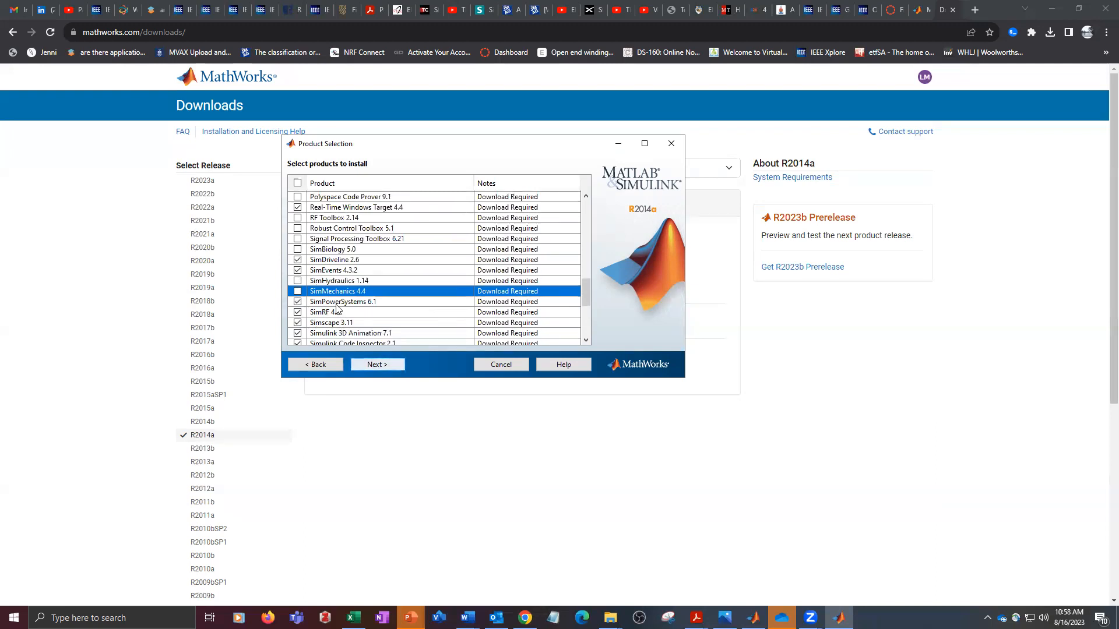
left_click(298, 313)
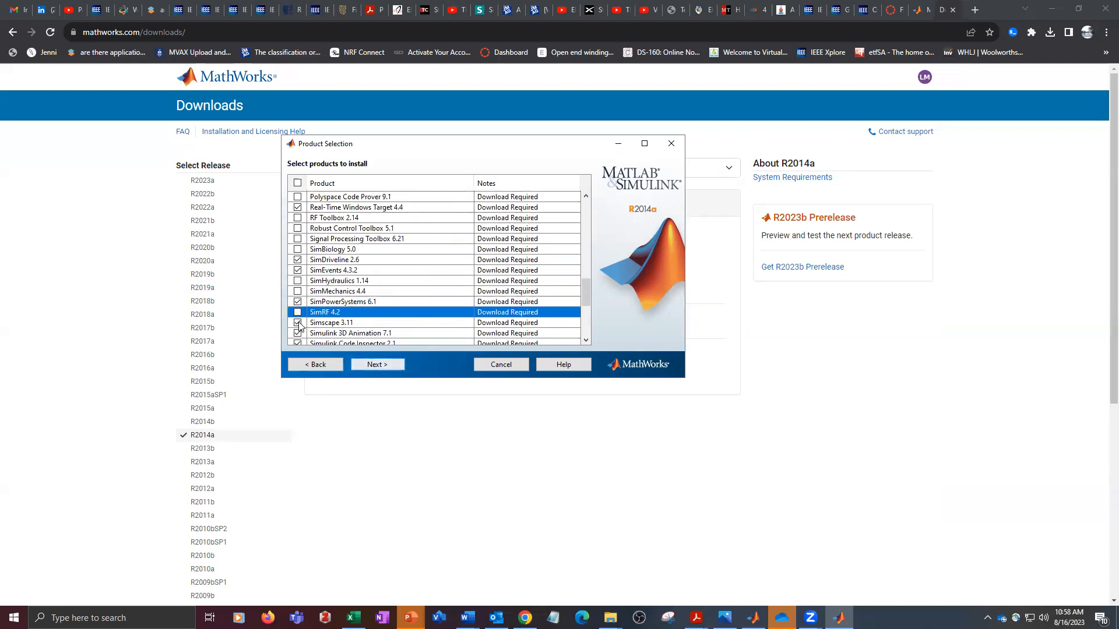
- Deselect Simulink 3D Animation, Simulink Design Optimization, Simulink Design Verifier and Simulink PLC Coder
scroll(342, 331, "down", 2)
scroll(314, 324, "down", 2)
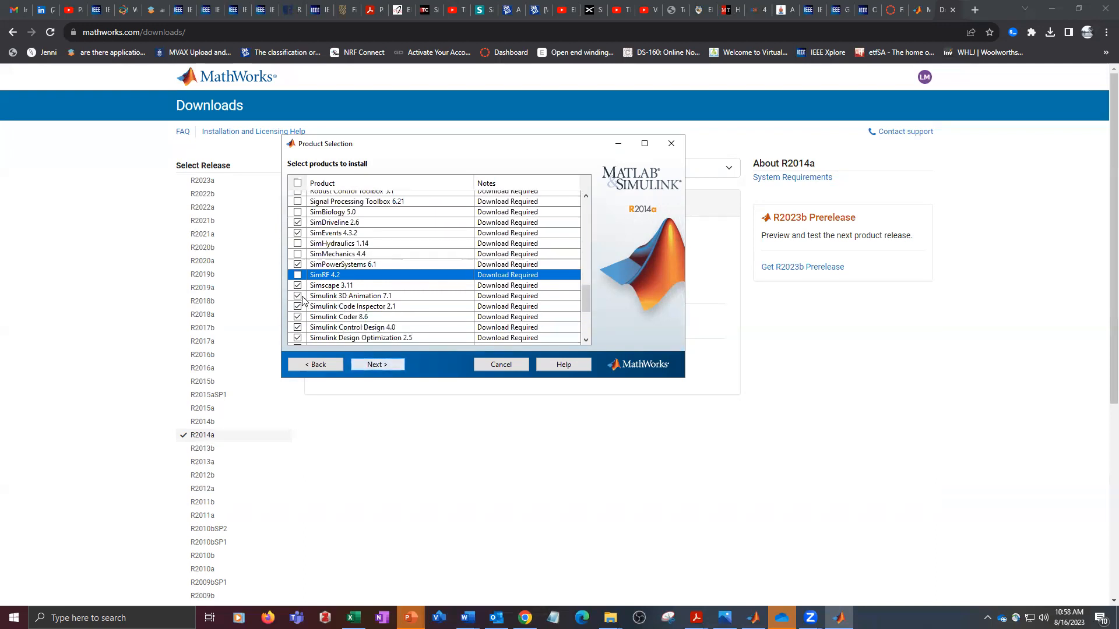
left_click(298, 296)
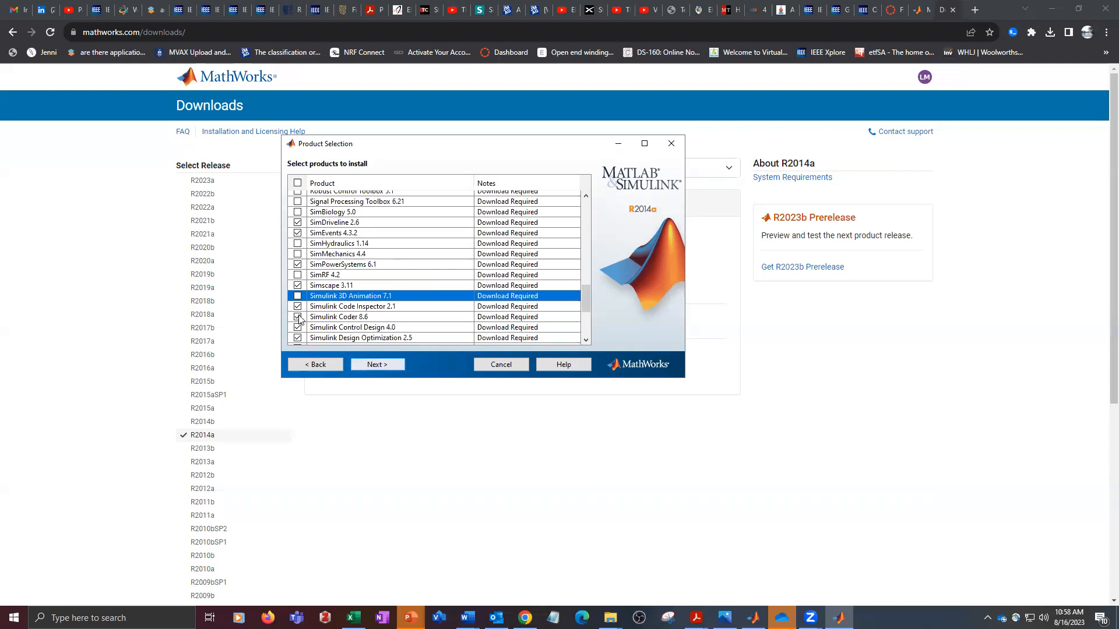
scroll(314, 333, "down", 1)
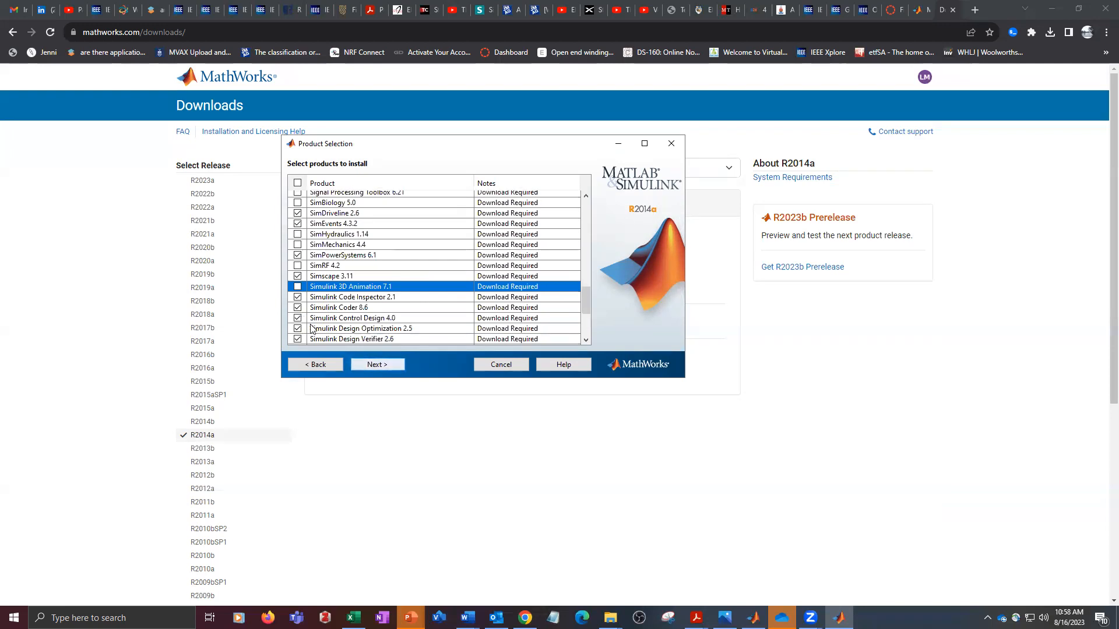
scroll(313, 329, "down", 1)
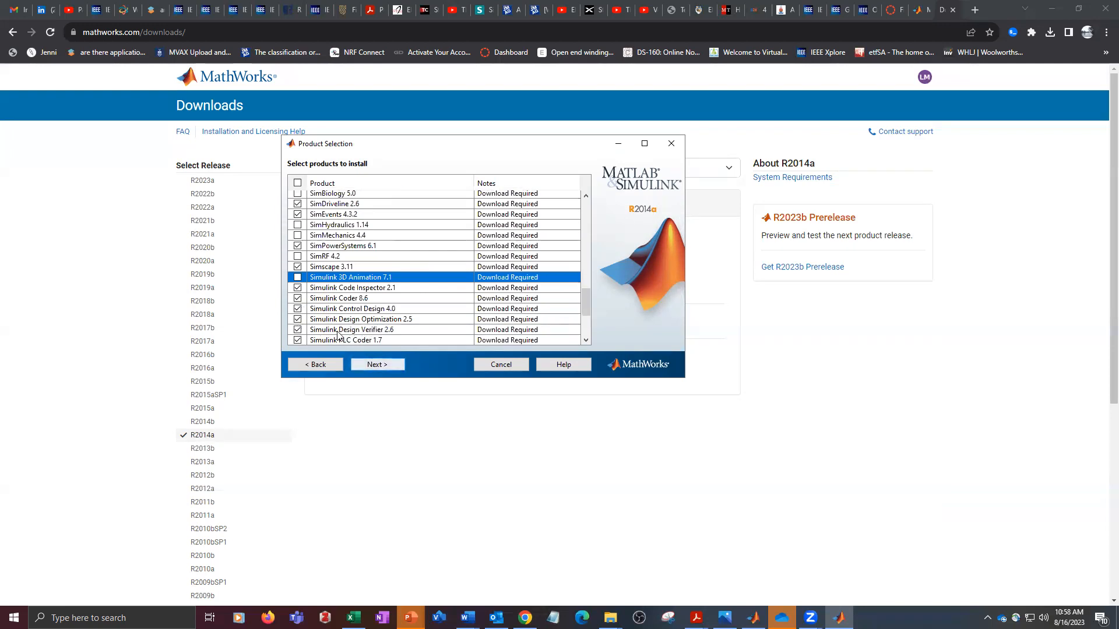
scroll(326, 334, "down", 1)
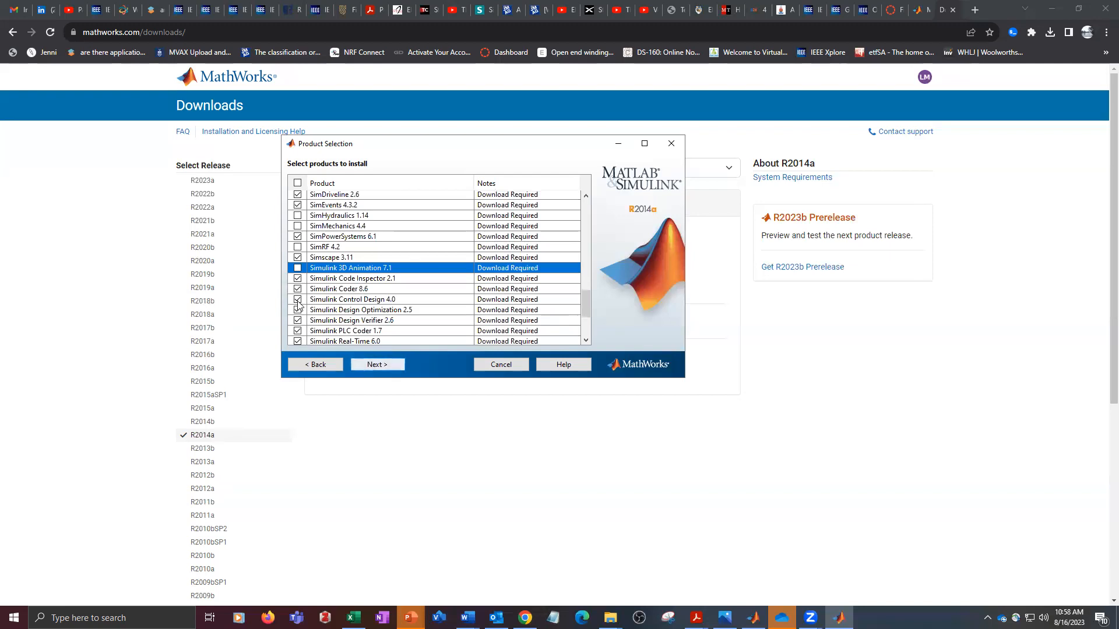
left_click(298, 311)
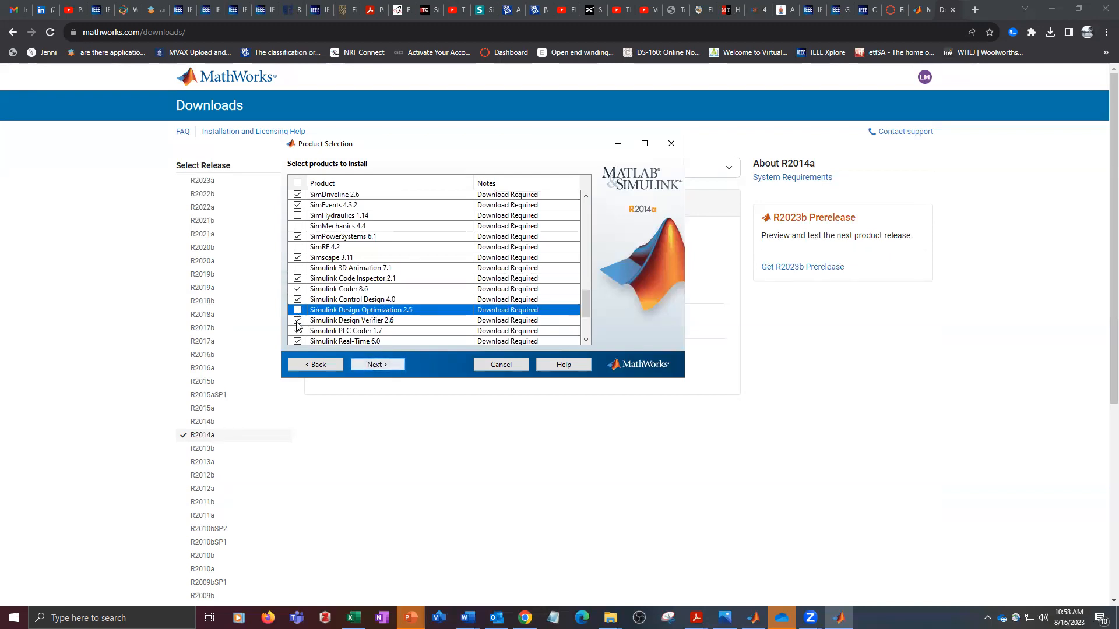
left_click(297, 321)
left_click(303, 332)
- Deselect Simulink Report Generator and Simulink Verification and Validation in the product list
scroll(303, 341, "down", 2)
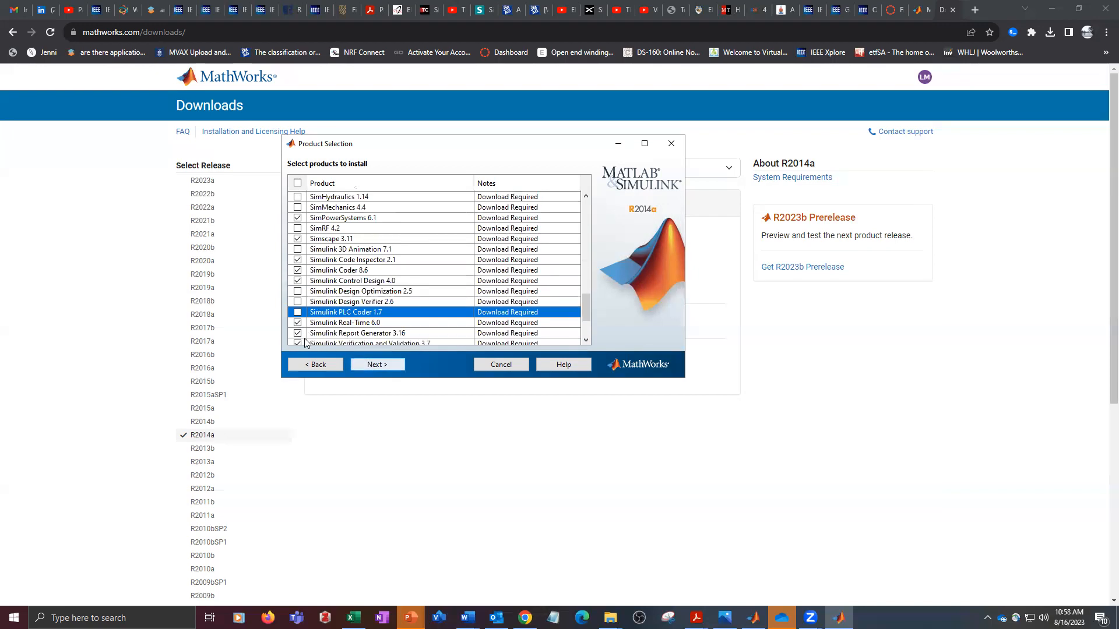
scroll(307, 334, "down", 1)
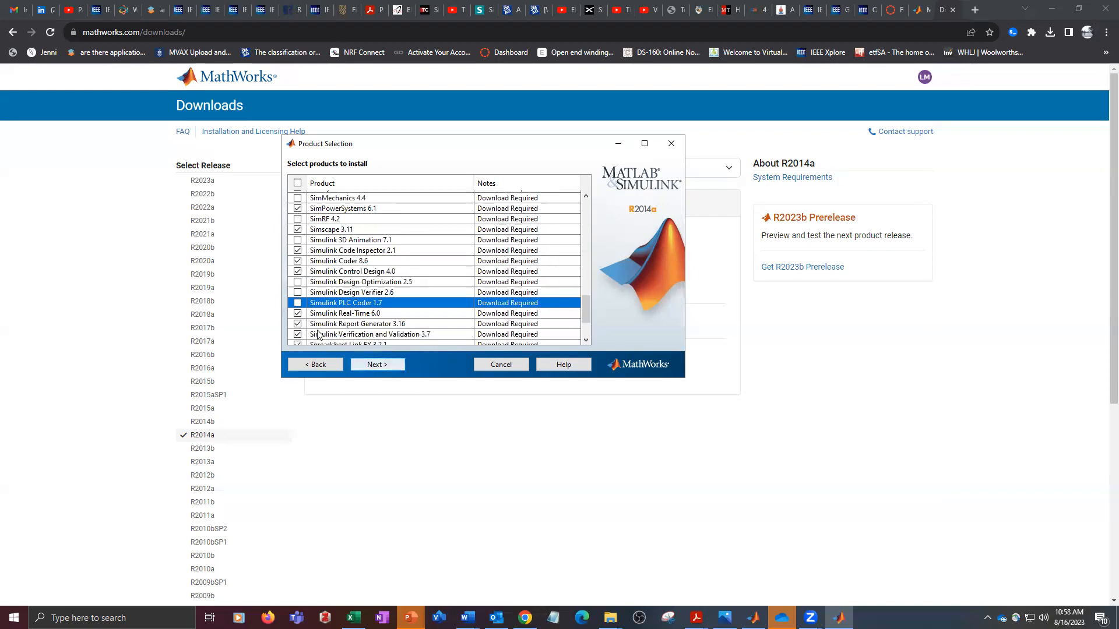
left_click(297, 324)
left_click(298, 334)
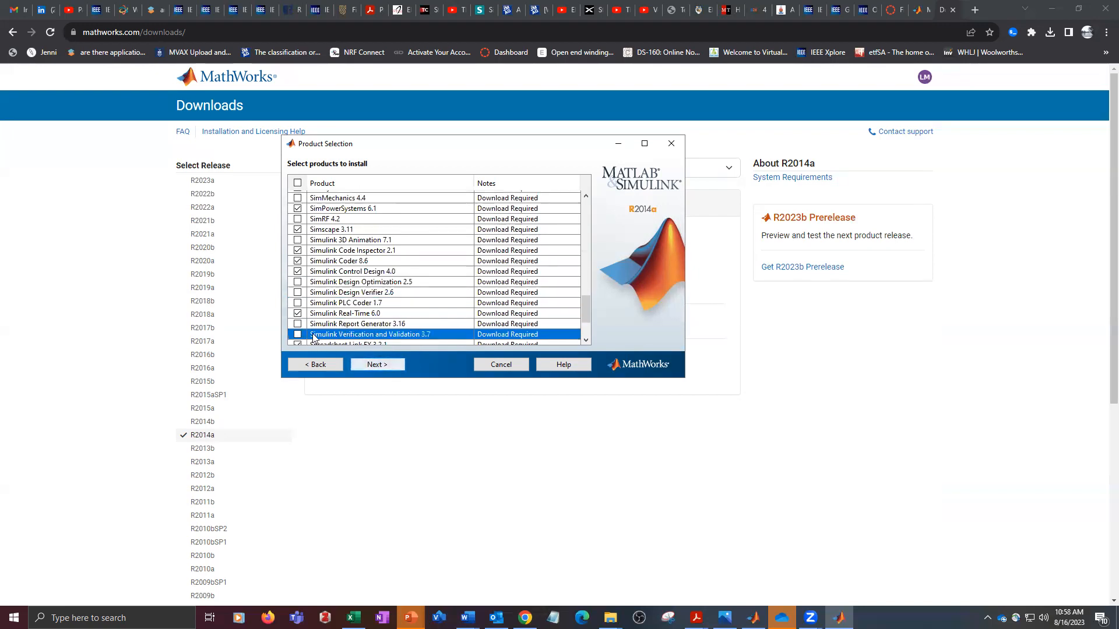
- Exclude Spreadsheet Link EX, Stateflow, Statistics Toolbox and System Identification Toolbox from the installation
scroll(302, 329, "down", 3)
scroll(307, 314, "down", 1)
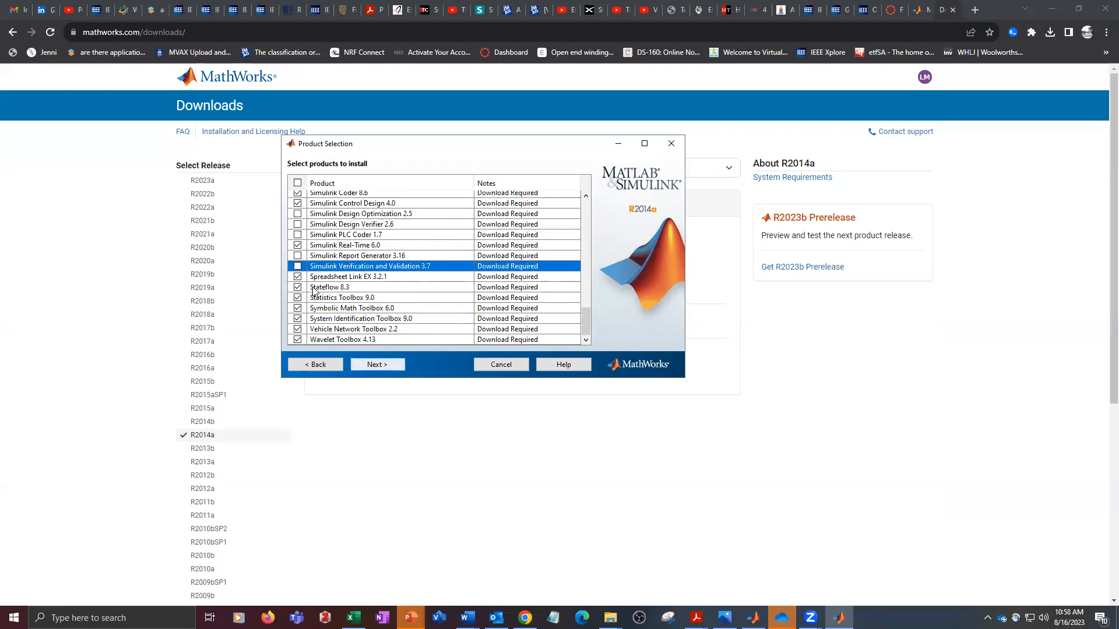
left_click(297, 276)
left_click(297, 287)
left_click(298, 298)
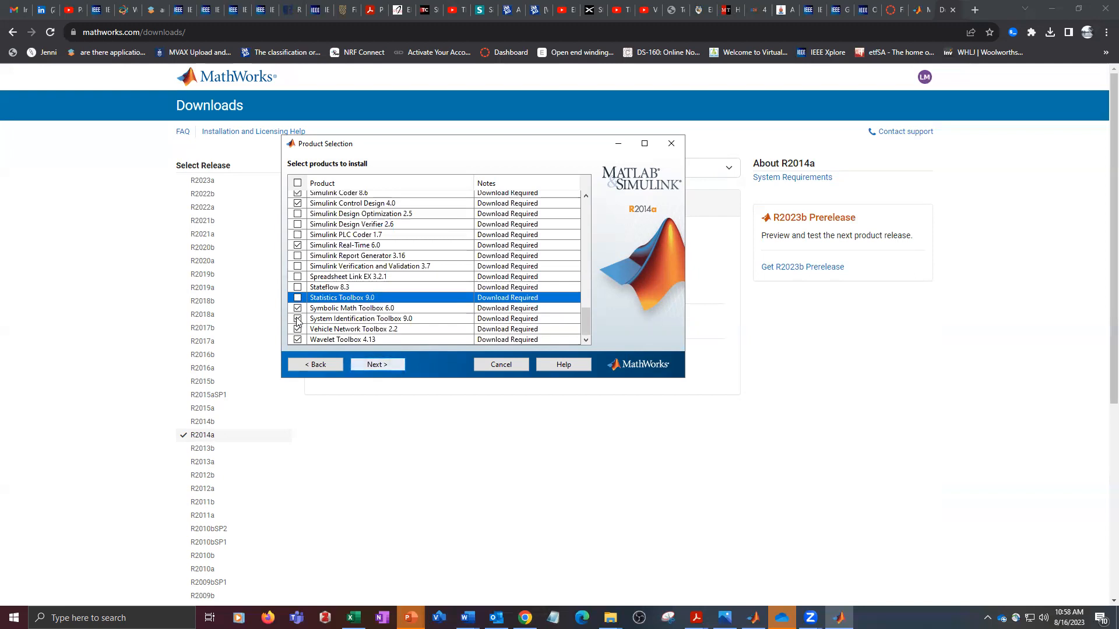
left_click(298, 319)
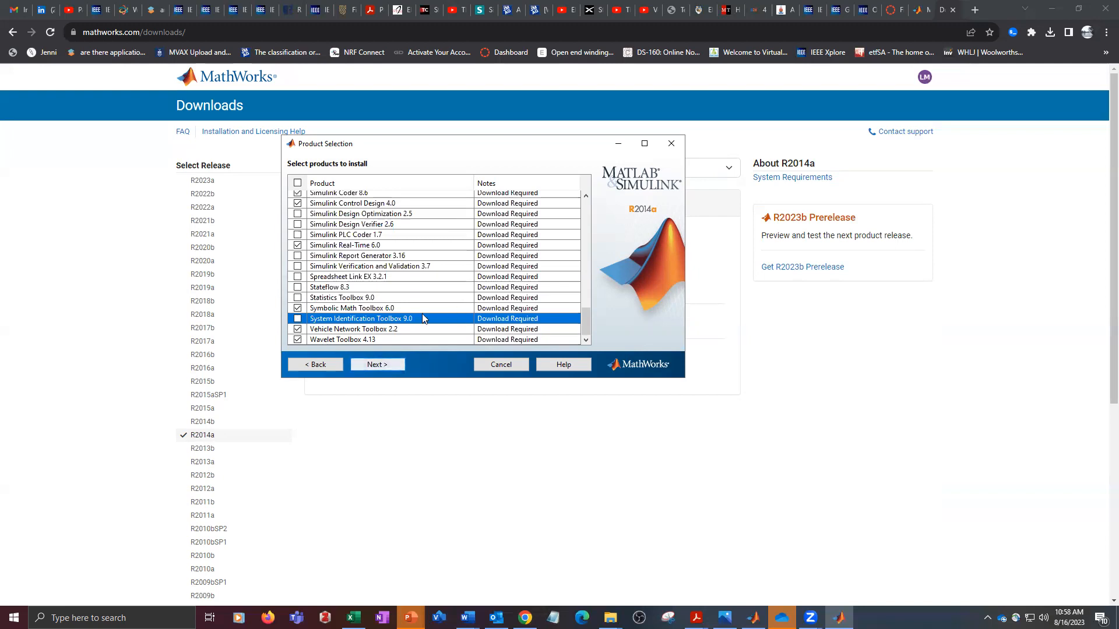
- Review the product selection back to the start of the list and continue to the installation options
scroll(459, 308, "up", 1)
scroll(459, 308, "up", 9)
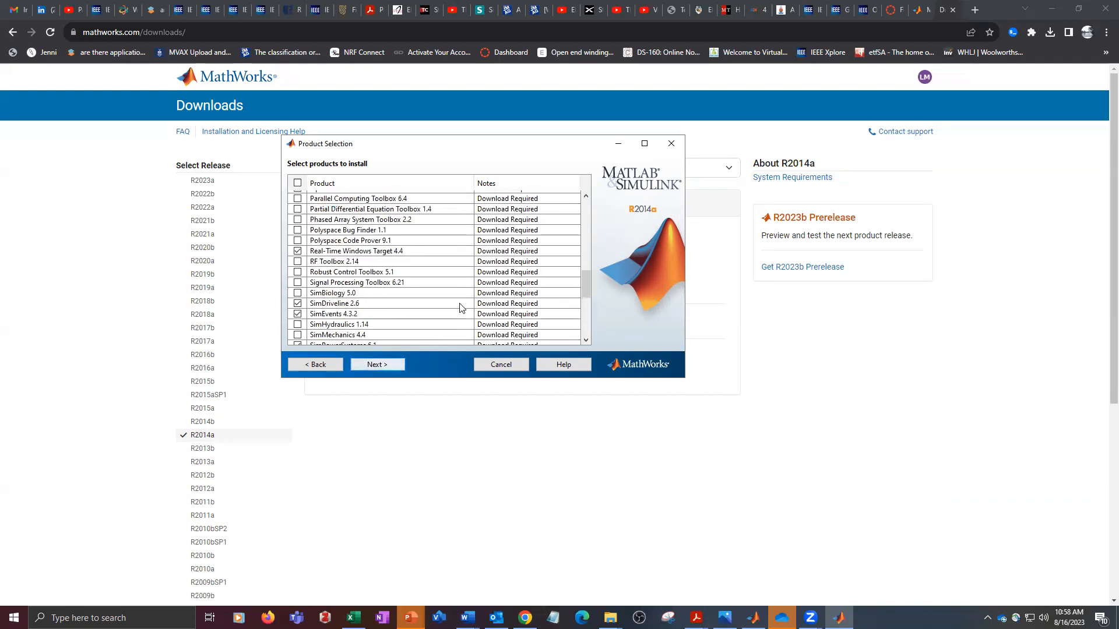
scroll(459, 307, "up", 10)
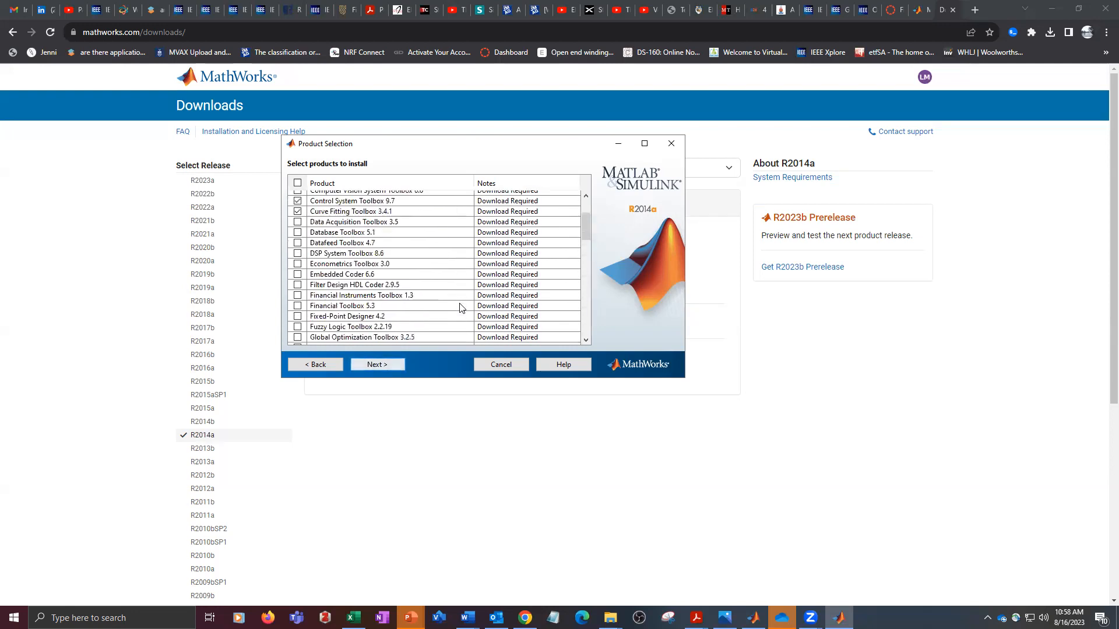
scroll(459, 307, "up", 5)
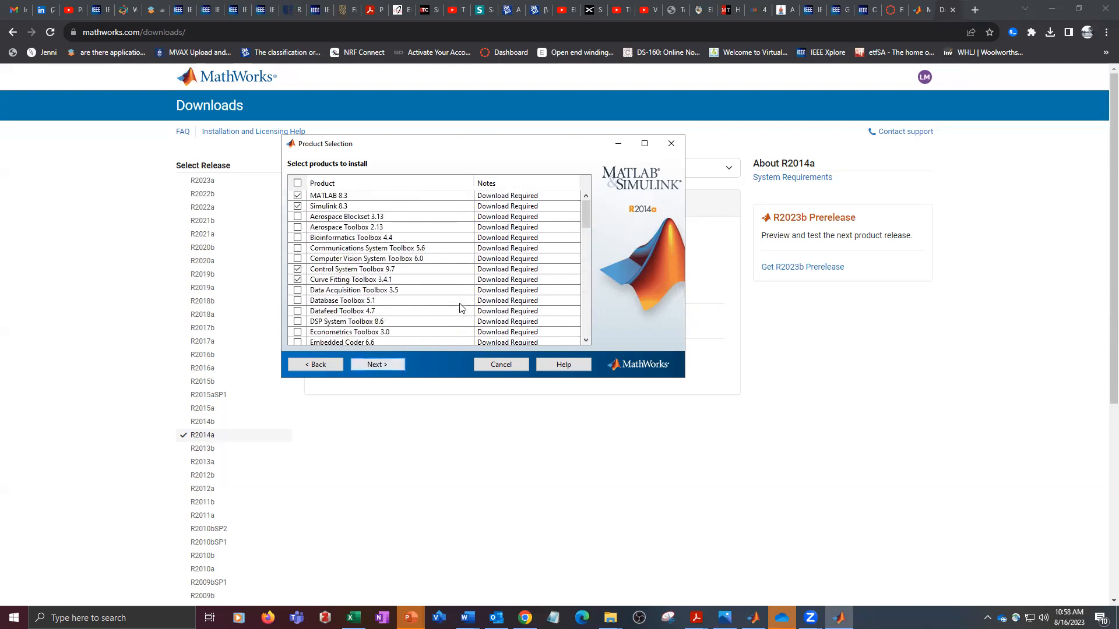
left_click(385, 365)
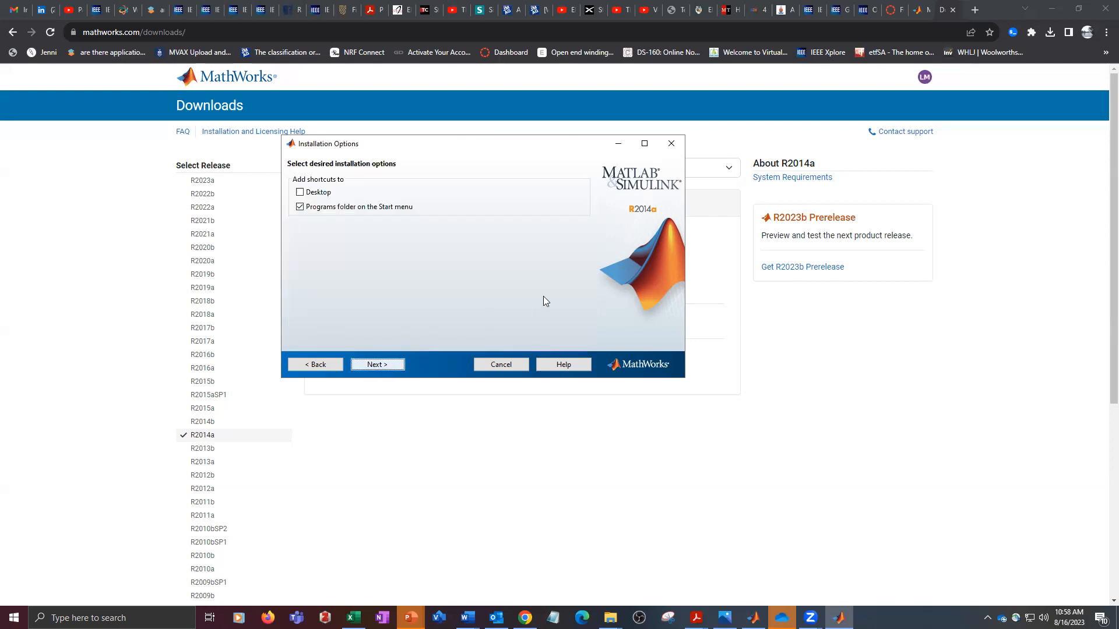
- Add a desktop shortcut, check the products on the confirmation page and start the installation
left_click(301, 193)
left_click(389, 365)
scroll(412, 338, "down", 3)
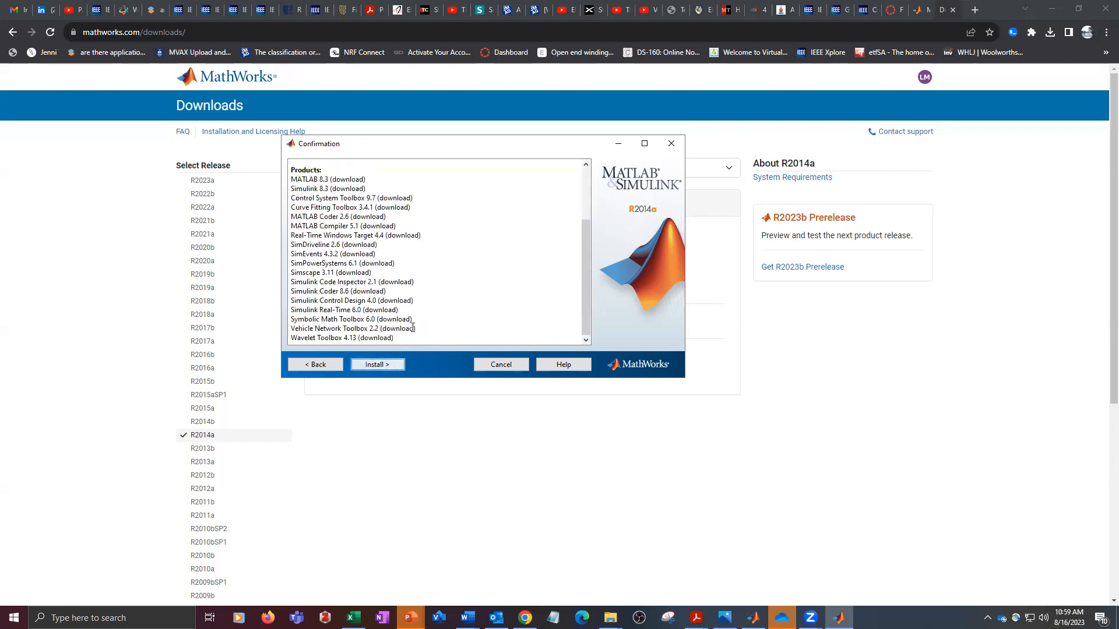
left_click(379, 365)
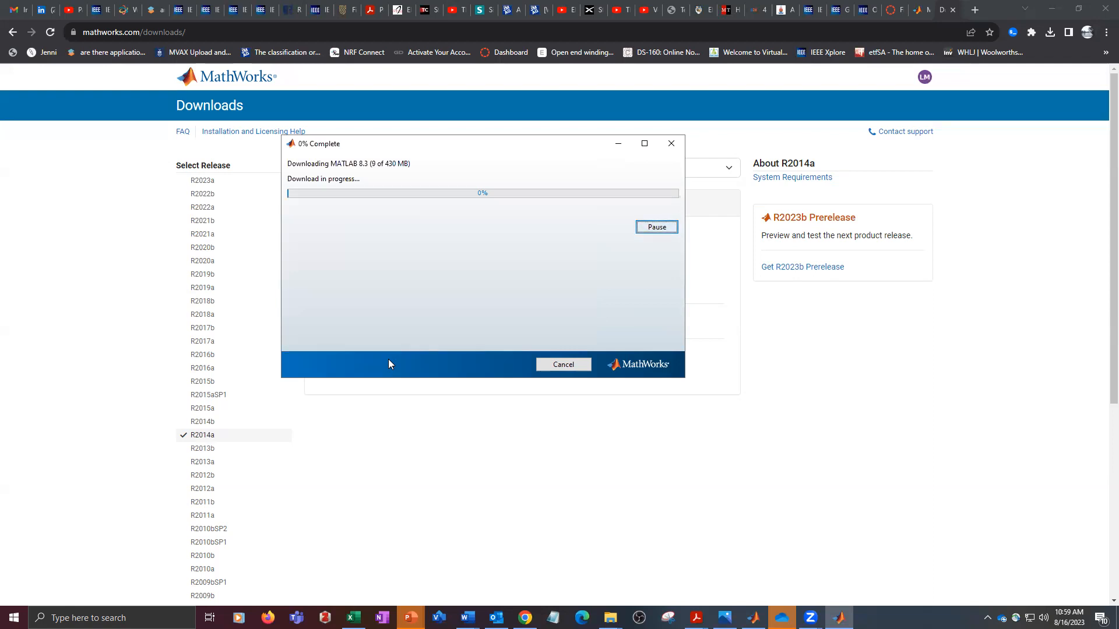
- Cancel the running installation and quit the installer
left_click(575, 365)
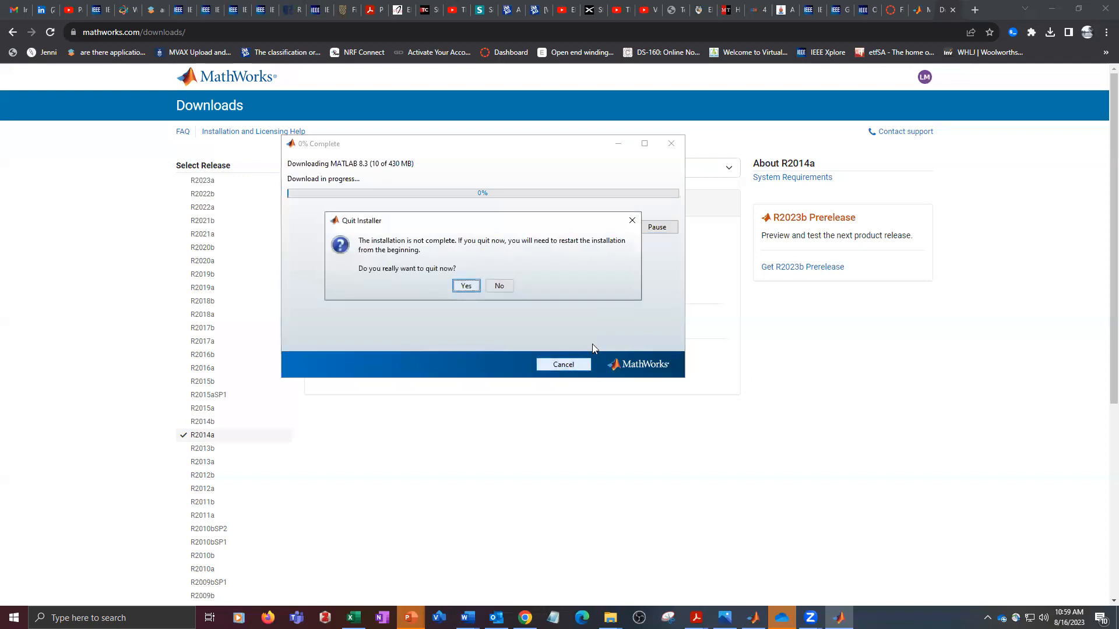
left_click(469, 287)
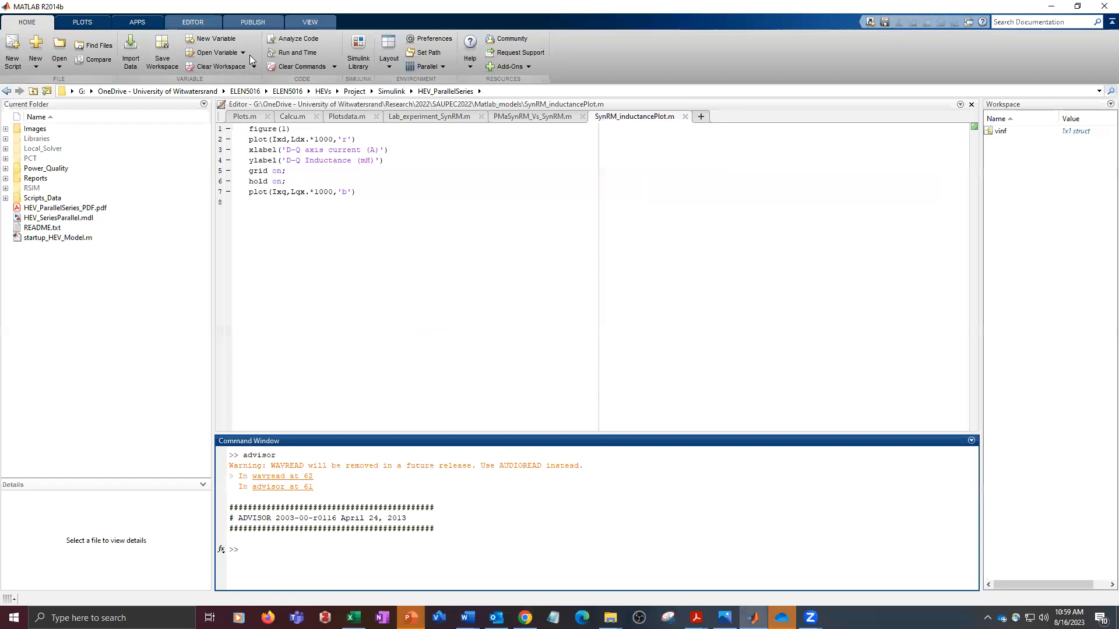
- Switch to MATLAB R2014b and try to add the advisor folder from ELEN5016\2023\Project with its subfolders to the search path
left_click(425, 52)
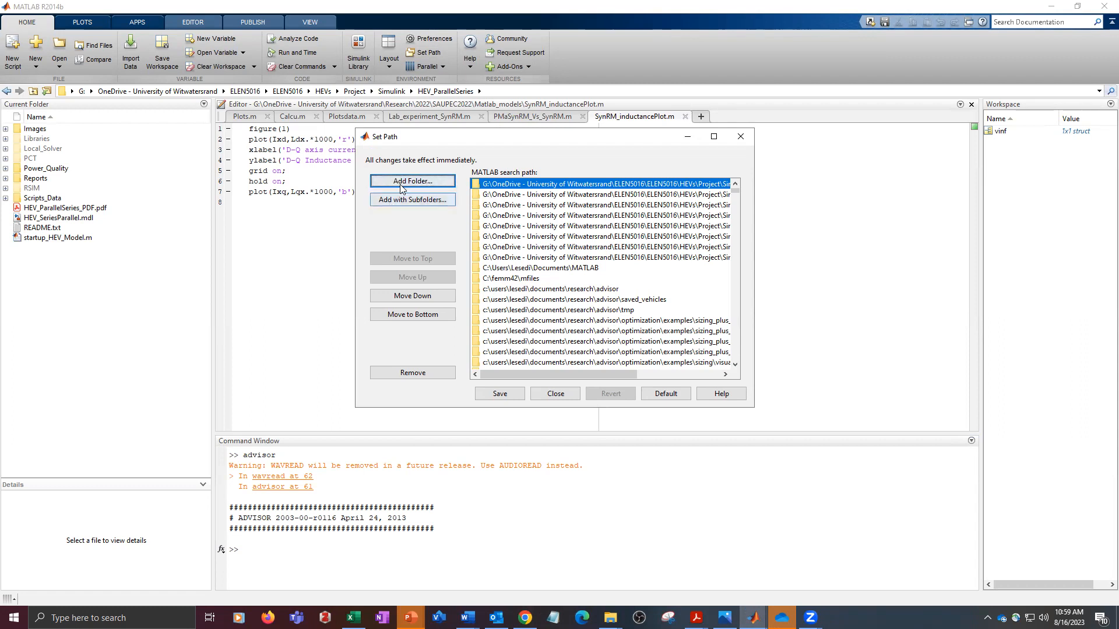
left_click(405, 201)
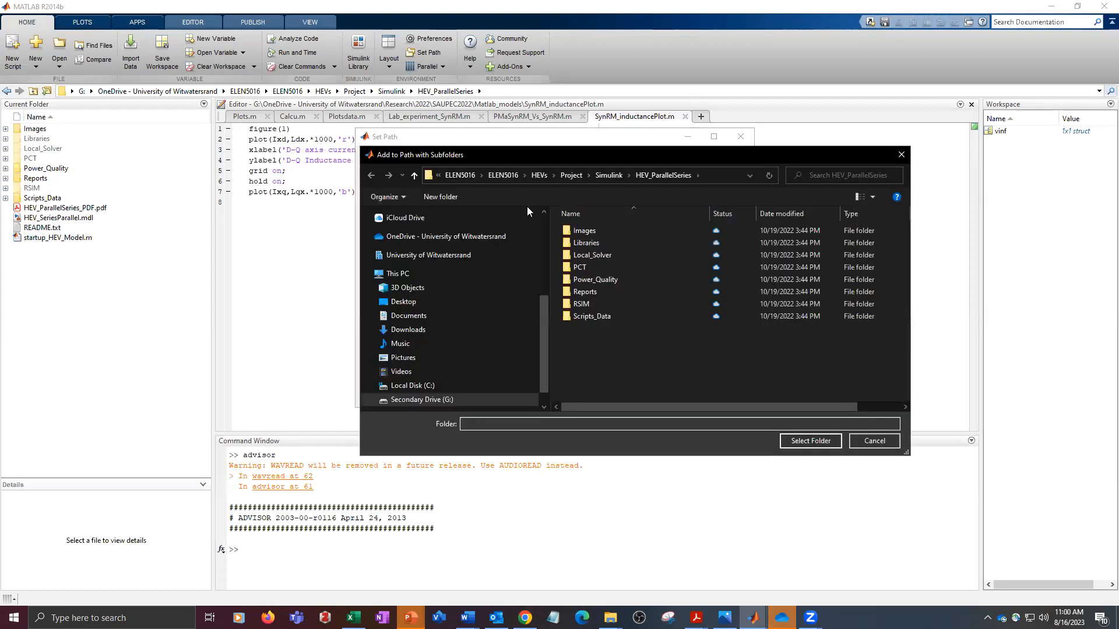
left_click(572, 175)
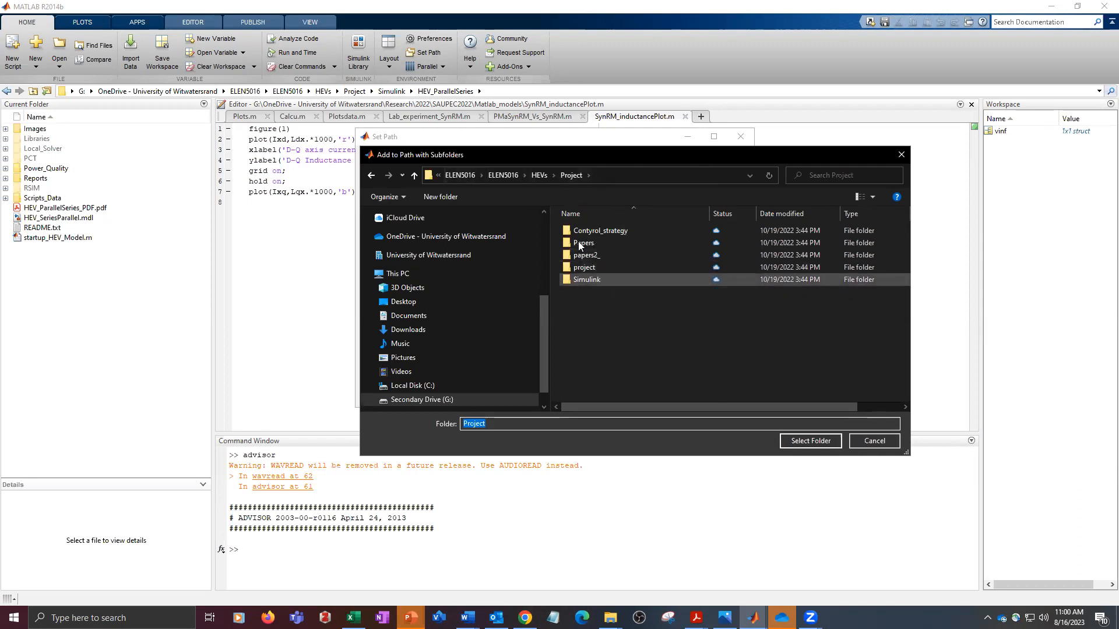
left_click(463, 175)
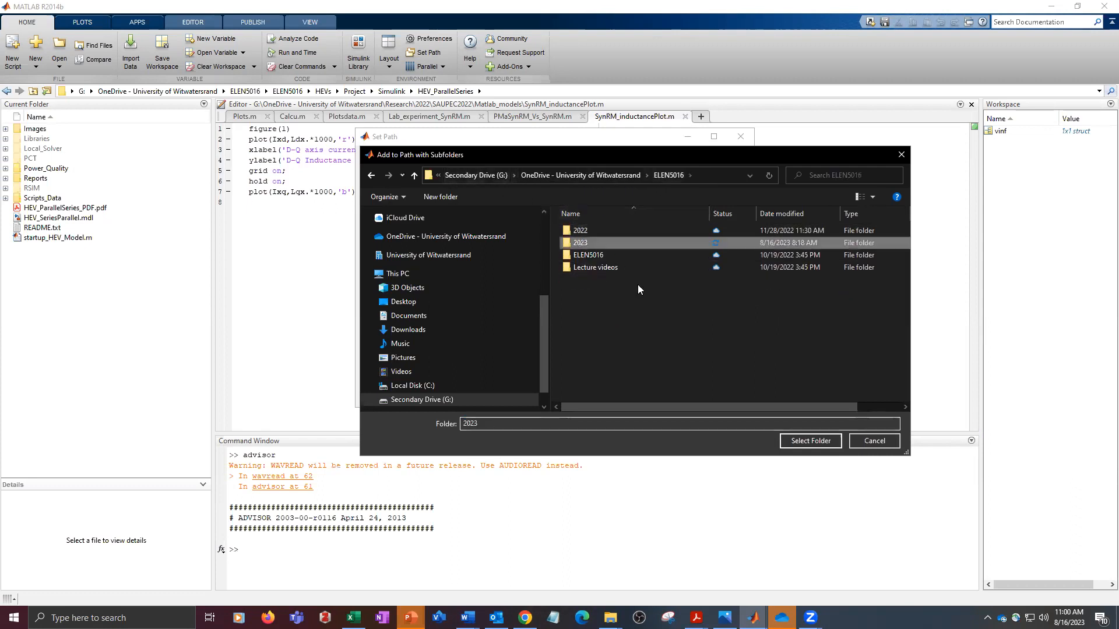
double_click(580, 243)
left_click(585, 233)
double_click(586, 232)
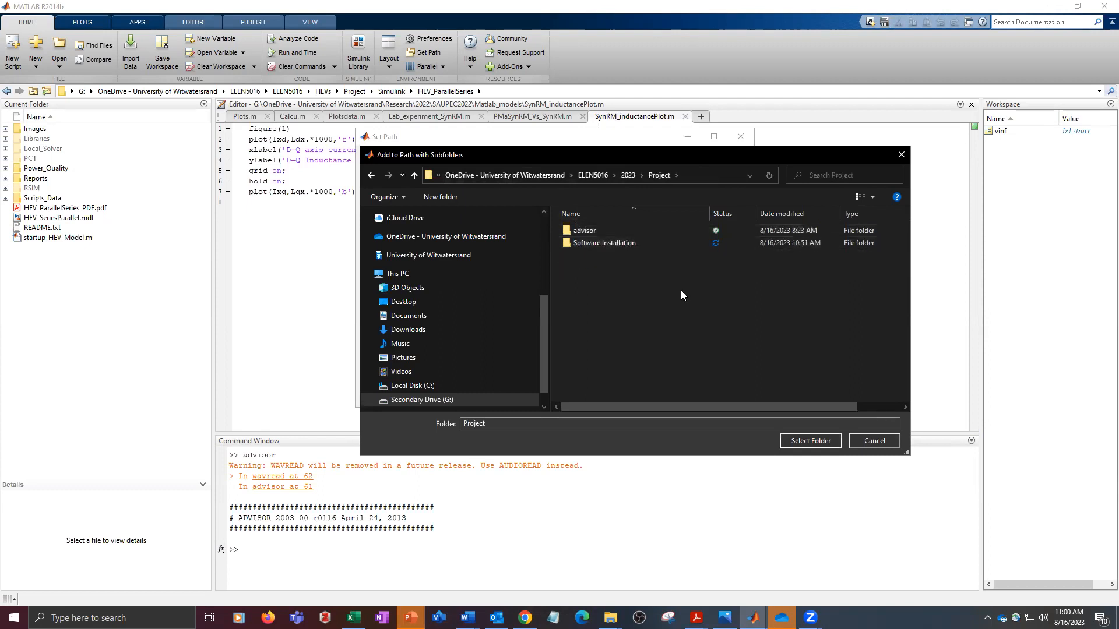
double_click(585, 231)
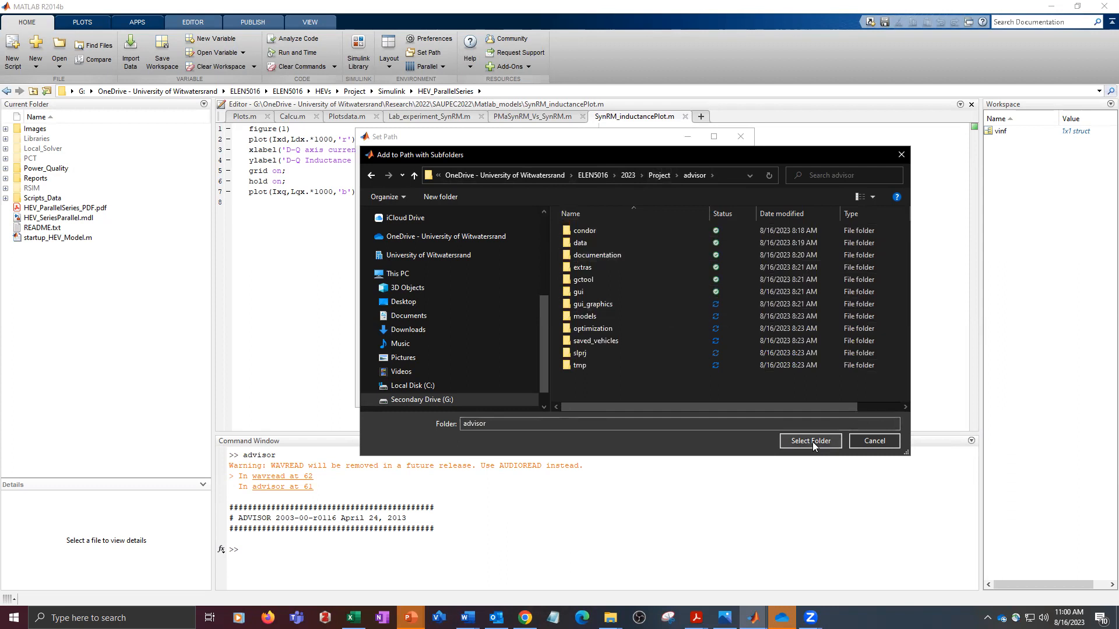
left_click(872, 441)
left_click(738, 141)
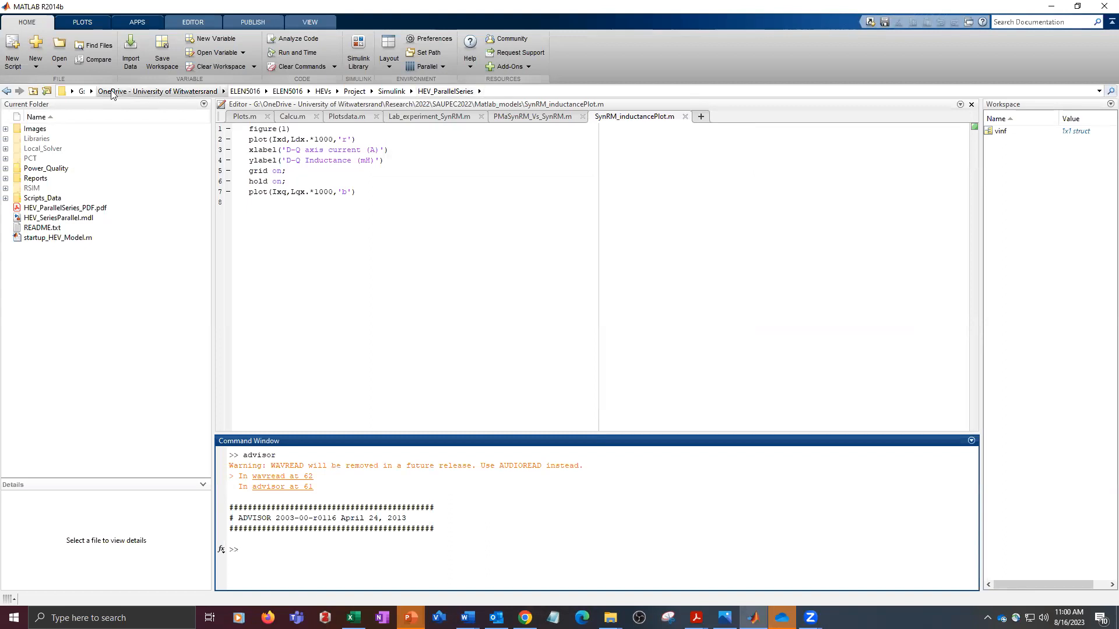
- Set MATLAB's current folder to the advisor folder in ELEN5016\2023\Project on the OneDrive
left_click(36, 94)
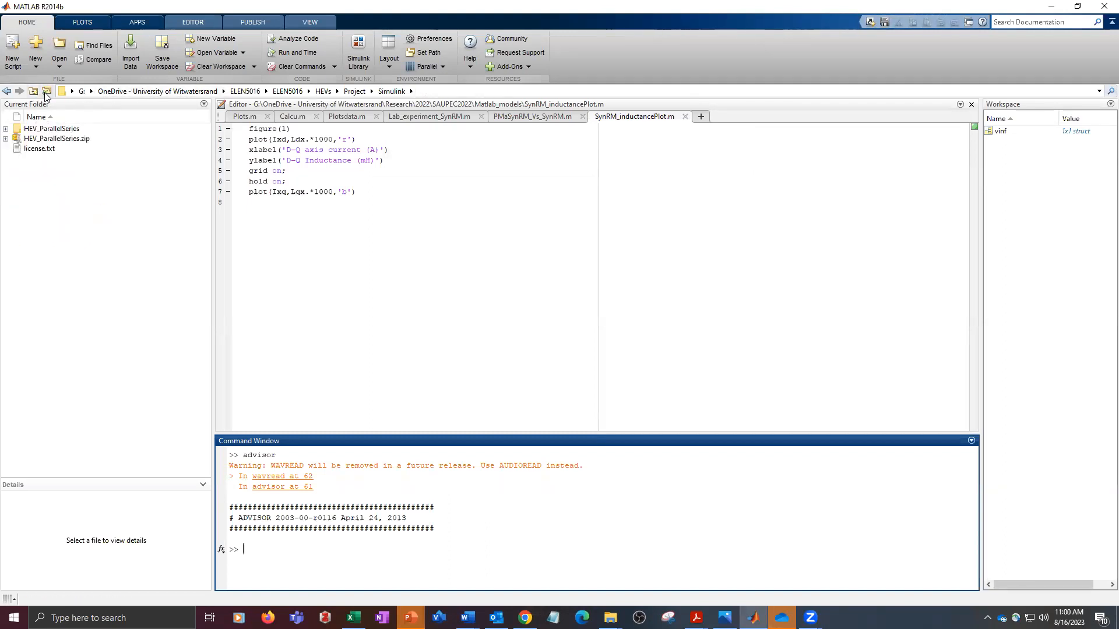
left_click(47, 91)
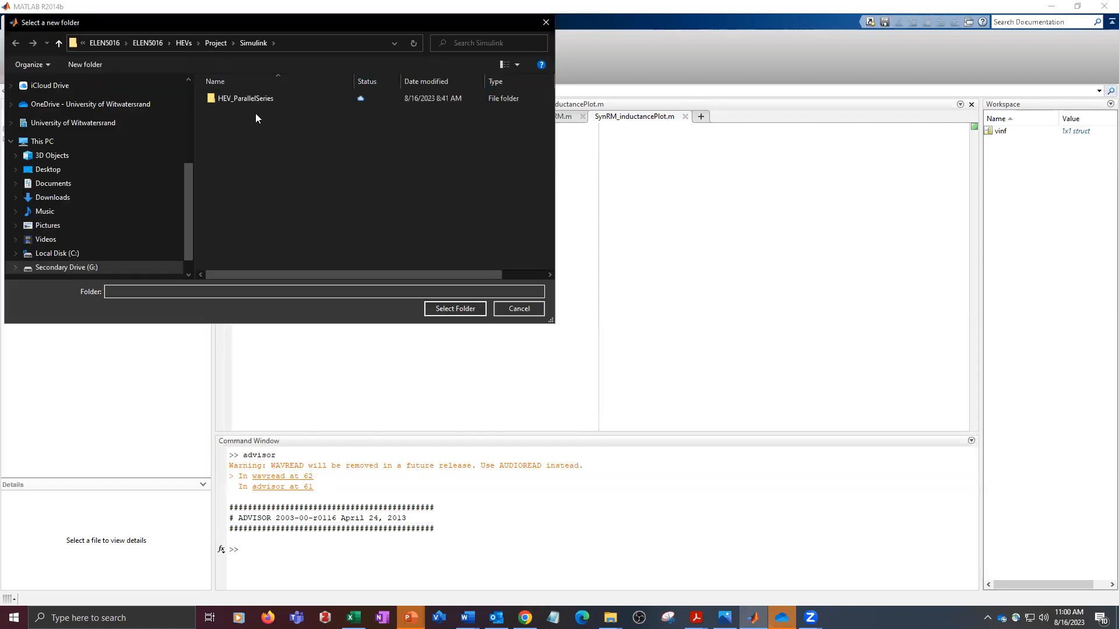
left_click(216, 43)
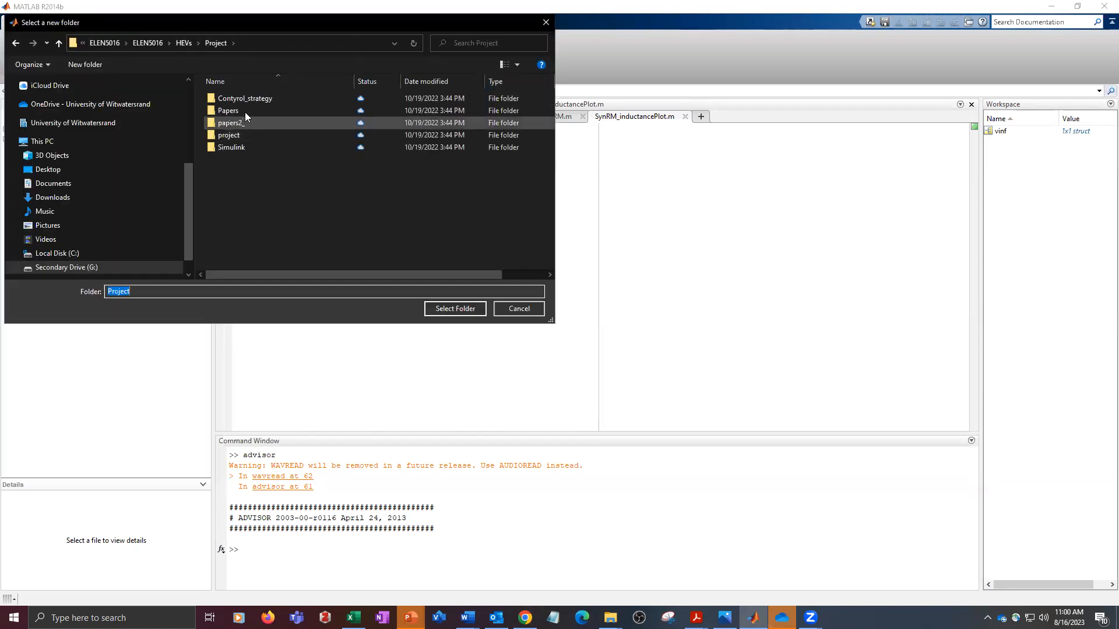
left_click(155, 46)
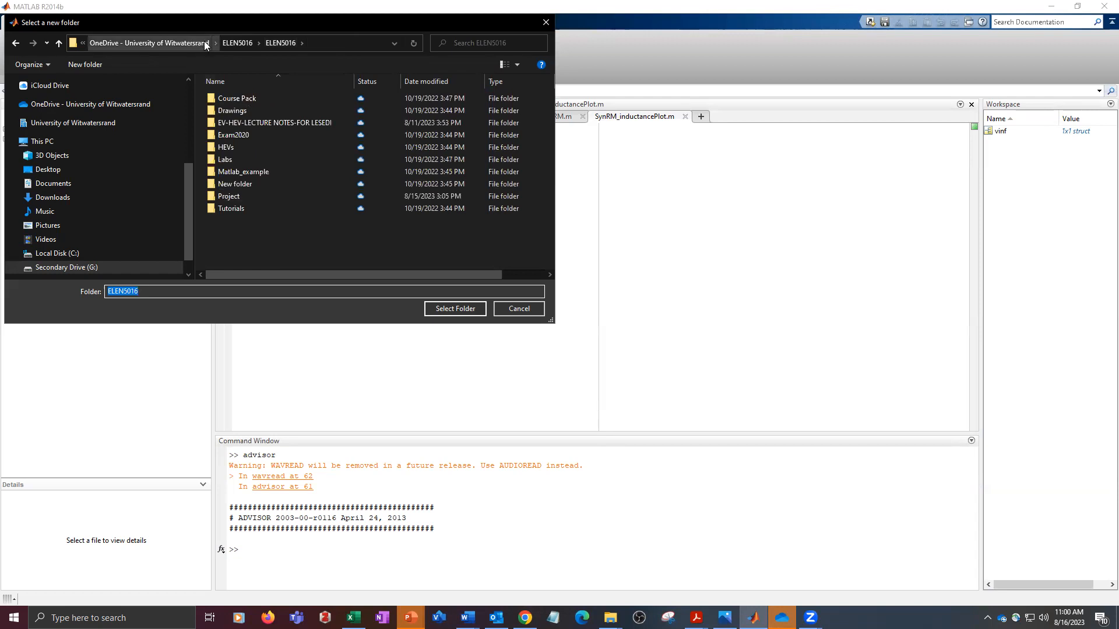
left_click(166, 46)
scroll(274, 219, "down", 5)
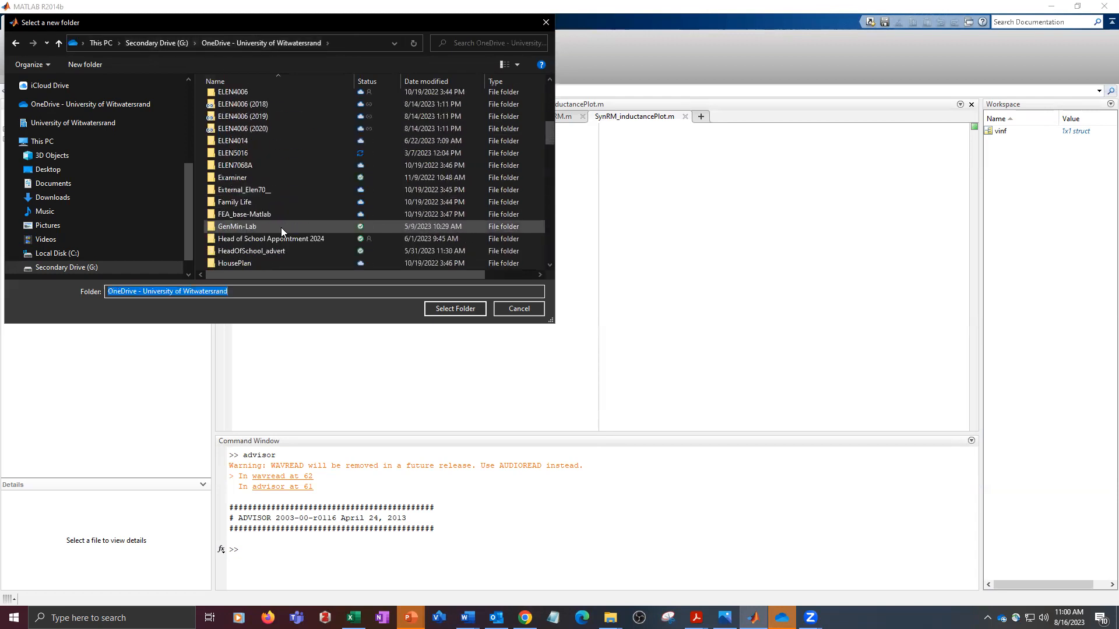
double_click(245, 154)
double_click(240, 110)
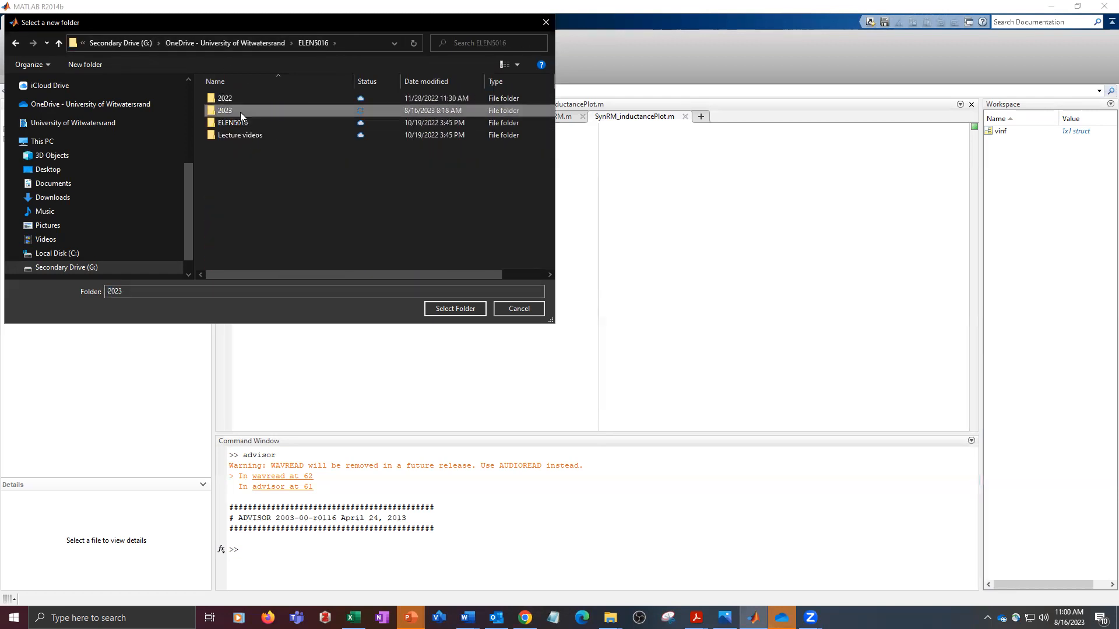
double_click(240, 99)
left_click(240, 98)
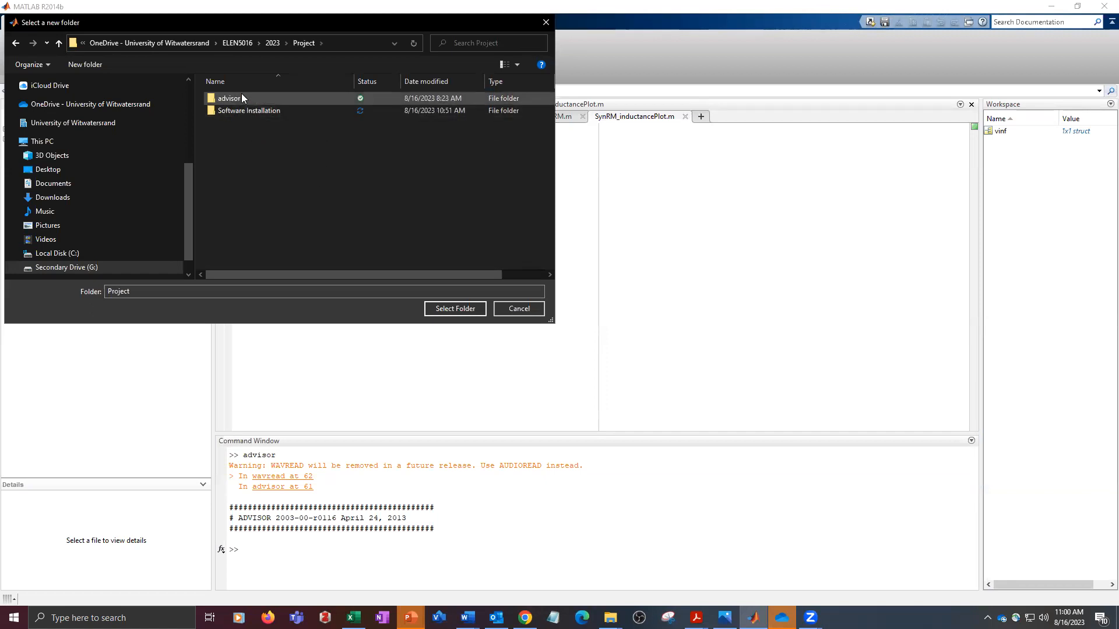
left_click(455, 309)
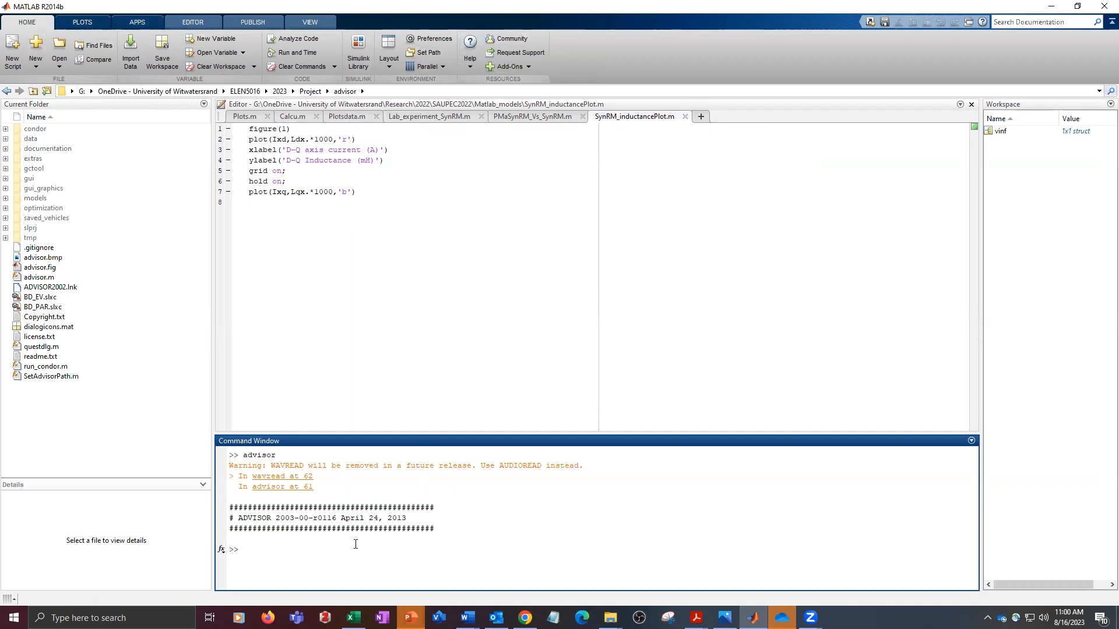
- Run the advisor command, save the updated path for future MATLAB sessions and start the vehicle simulator from its opening window
type("d")
key("Return")
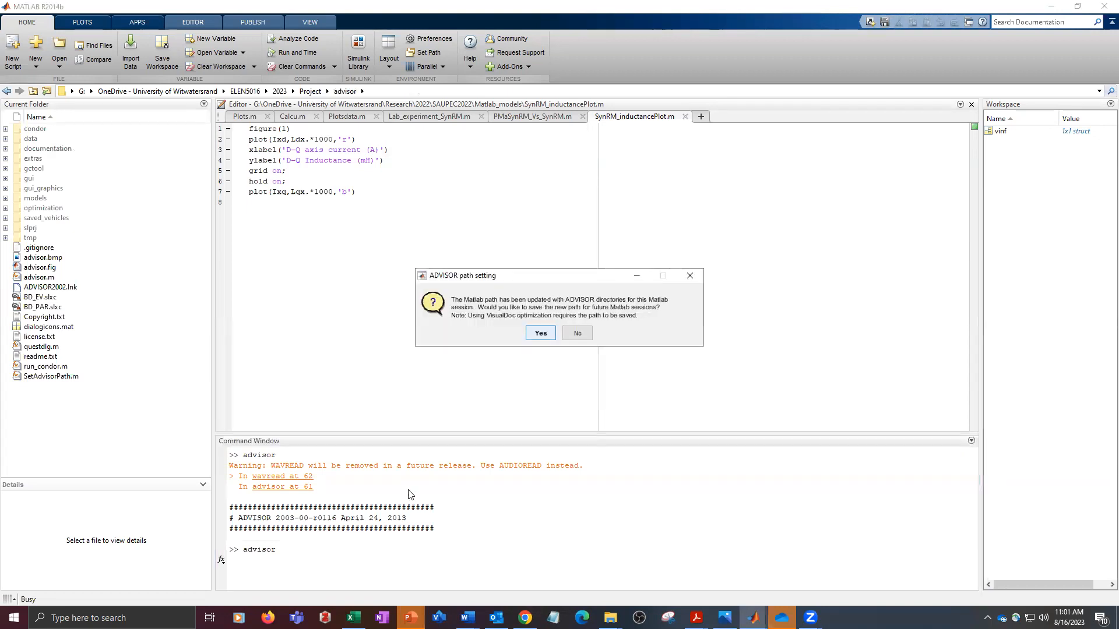
left_click(541, 333)
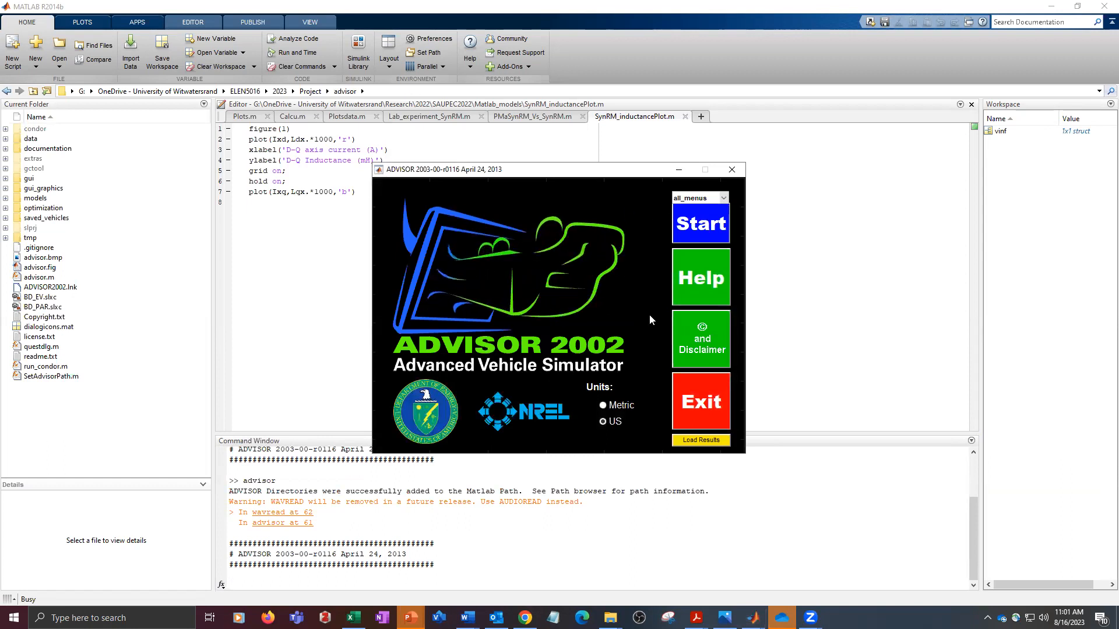
left_click(702, 227)
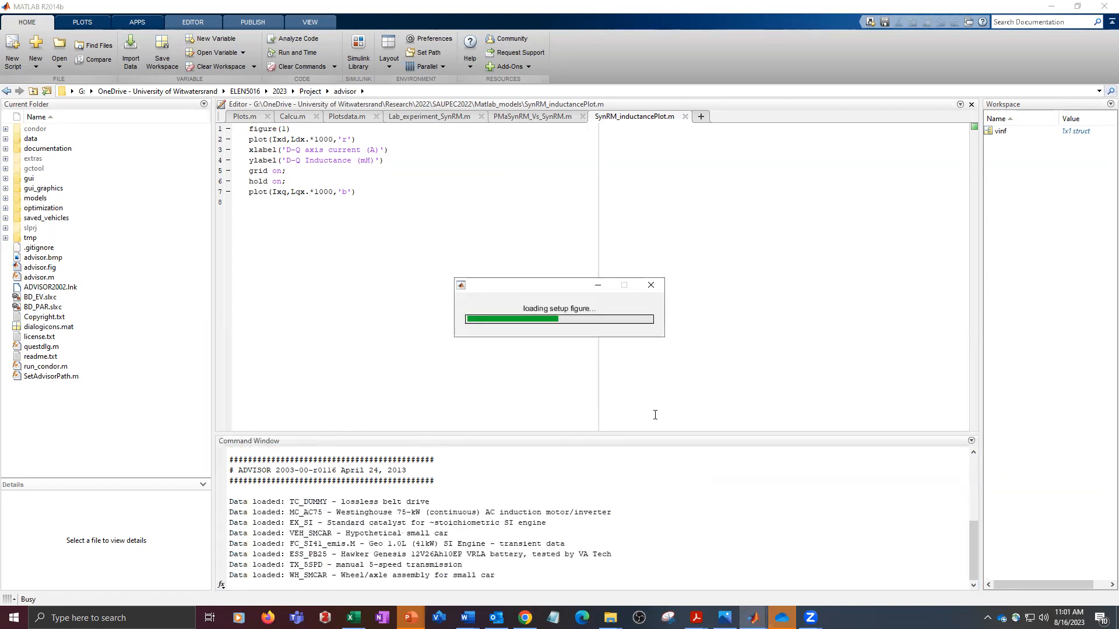